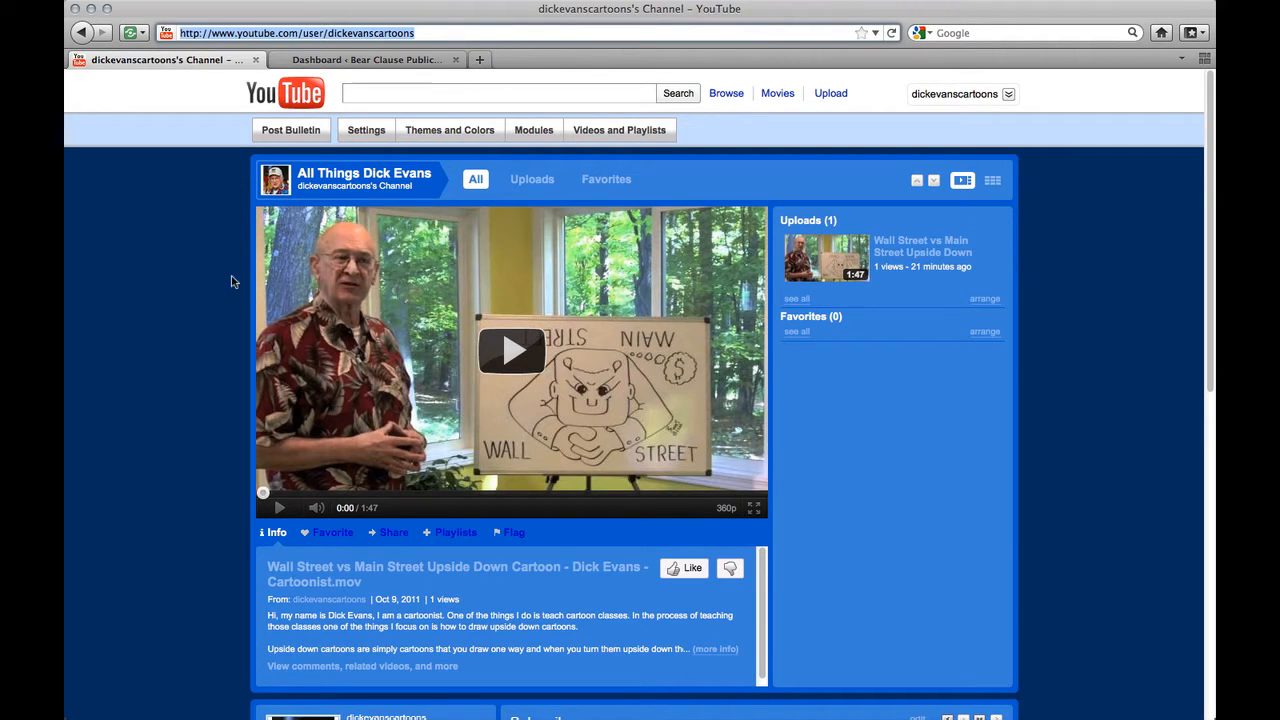
Play the opening of the Wall Street vs Main Street video on the channel page, pause it and look over the page
click(514, 350)
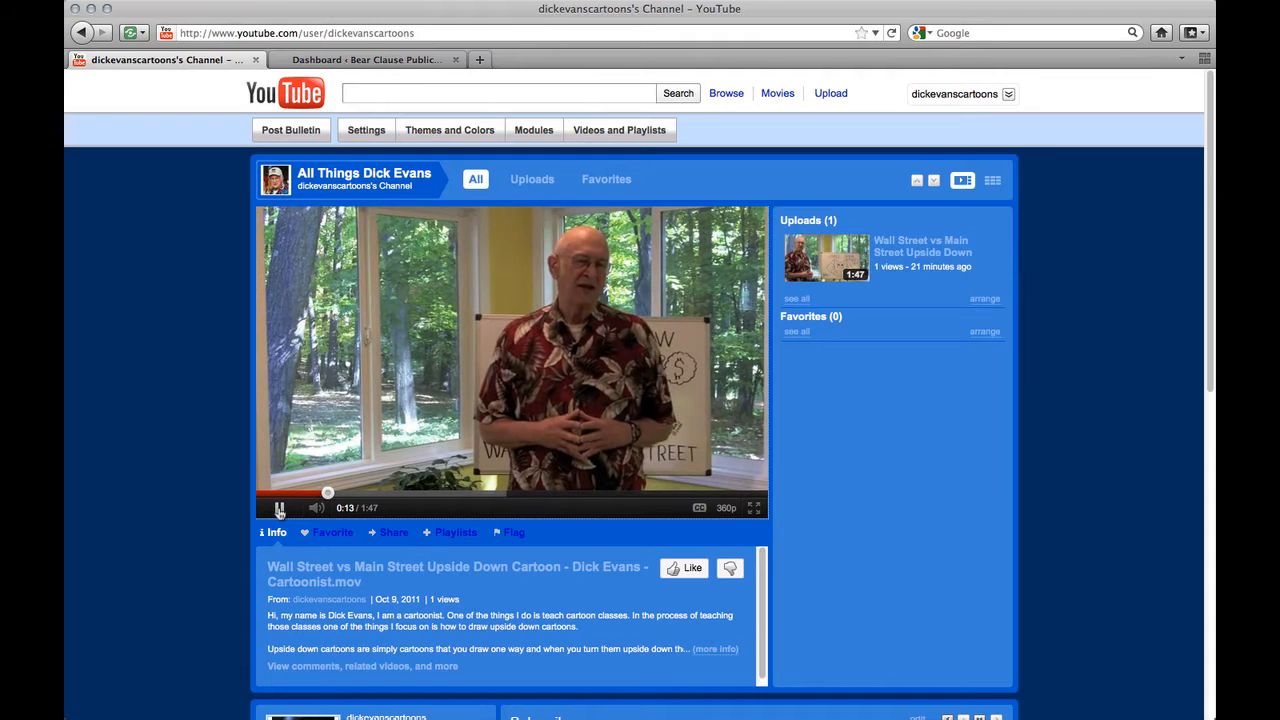
click(280, 510)
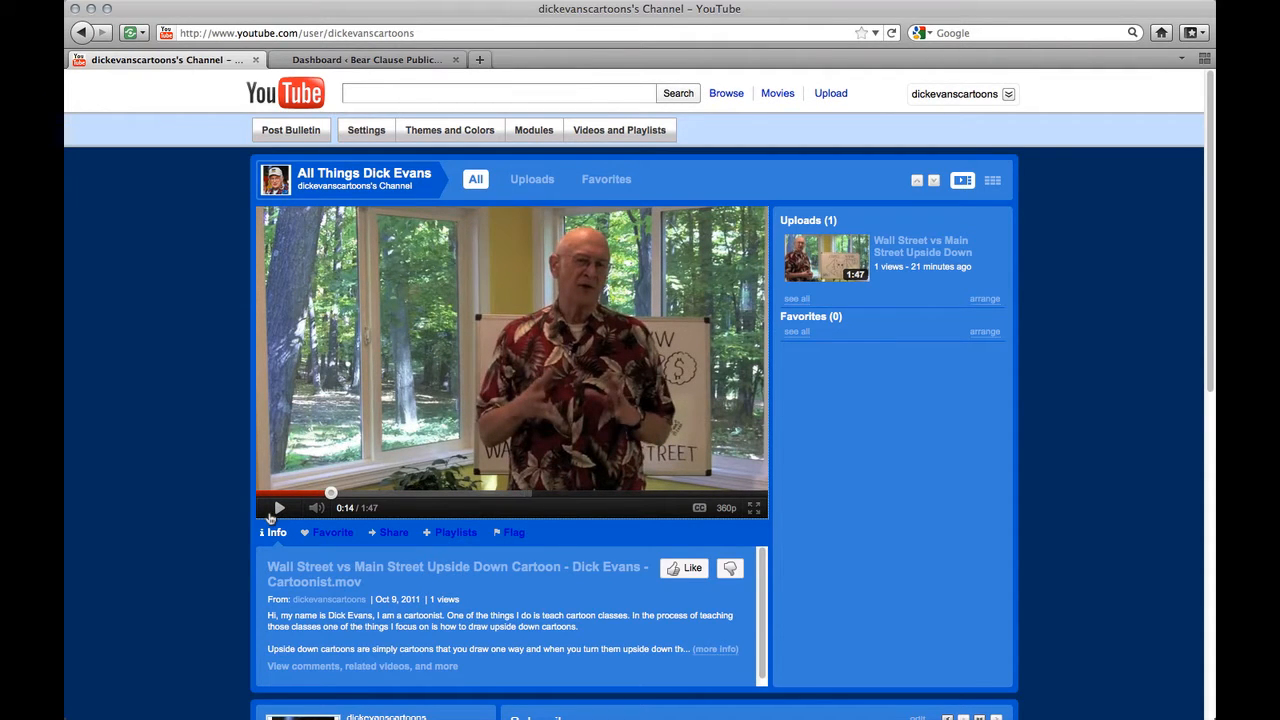
scroll(228, 555, down, 3)
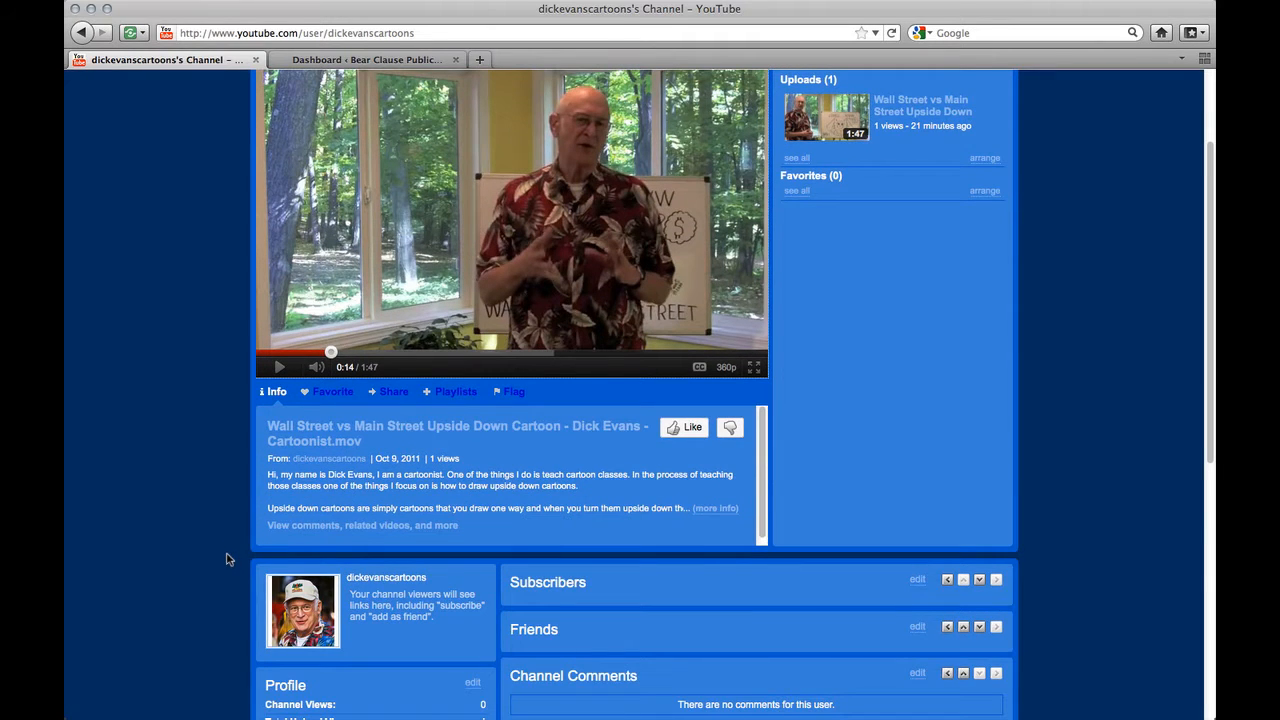
scroll(226, 559, up, 3)
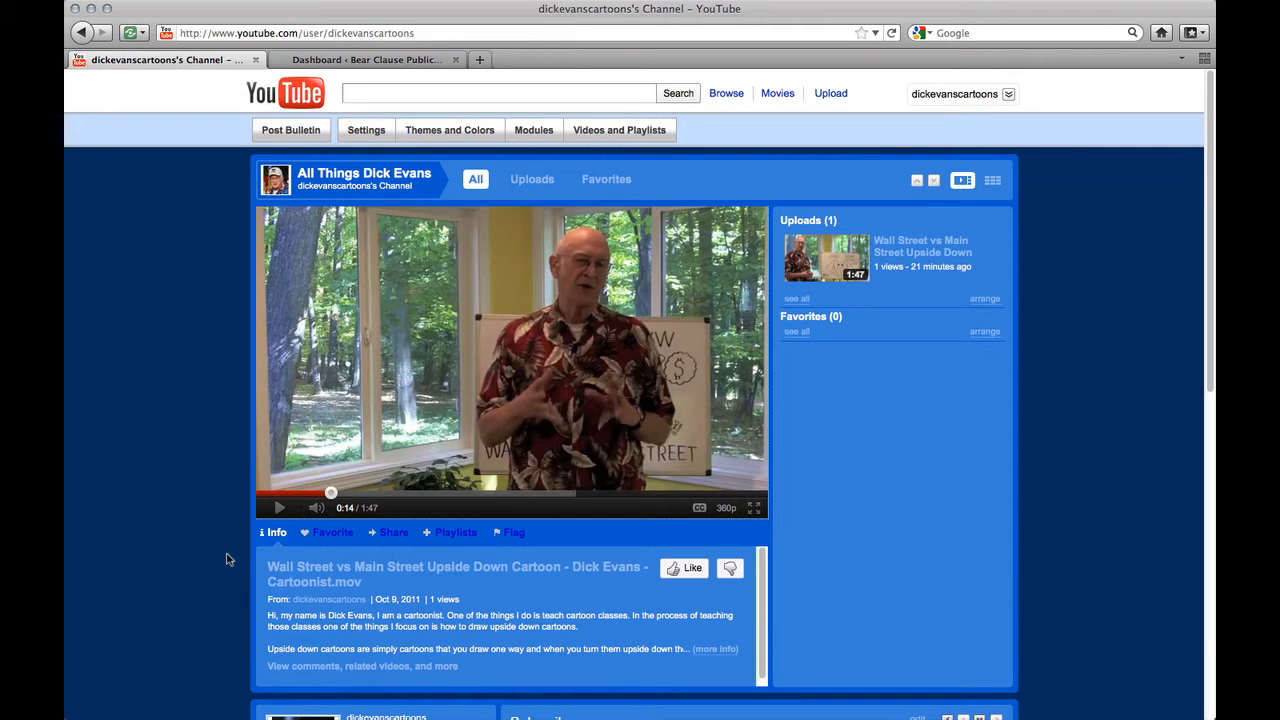
click(394, 534)
key(super+c)
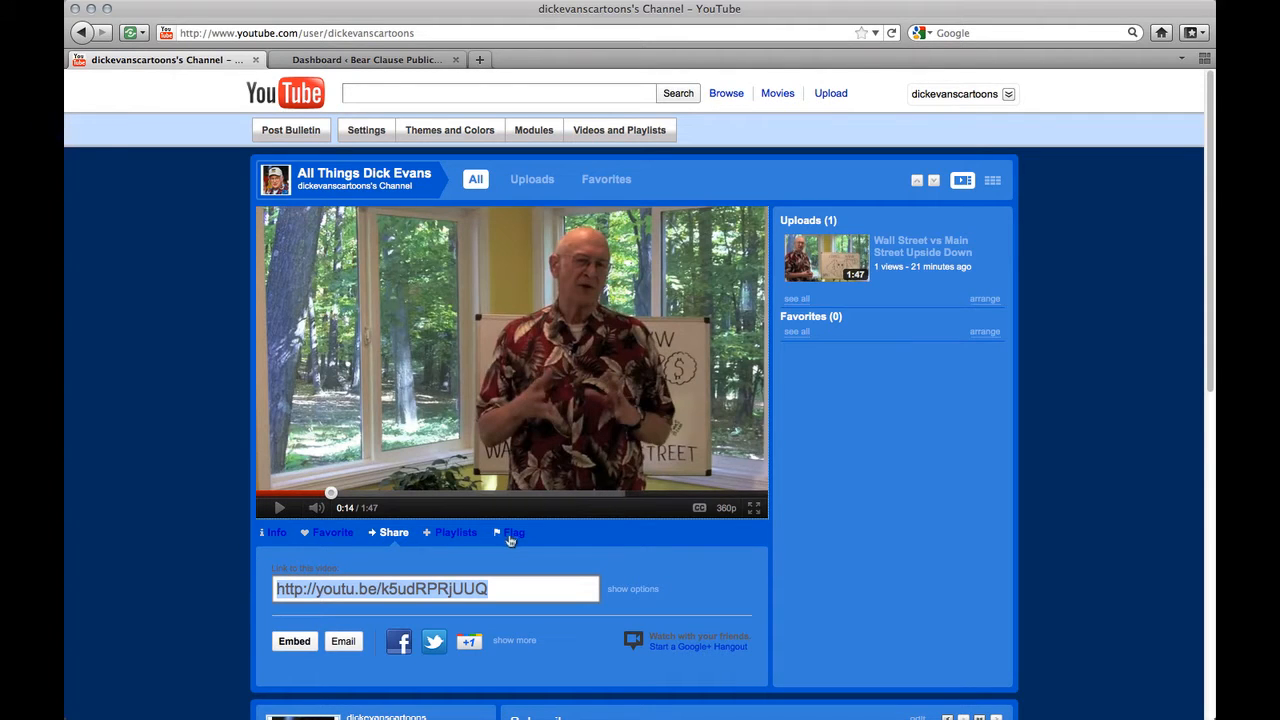
scroll(290, 564, down, 3)
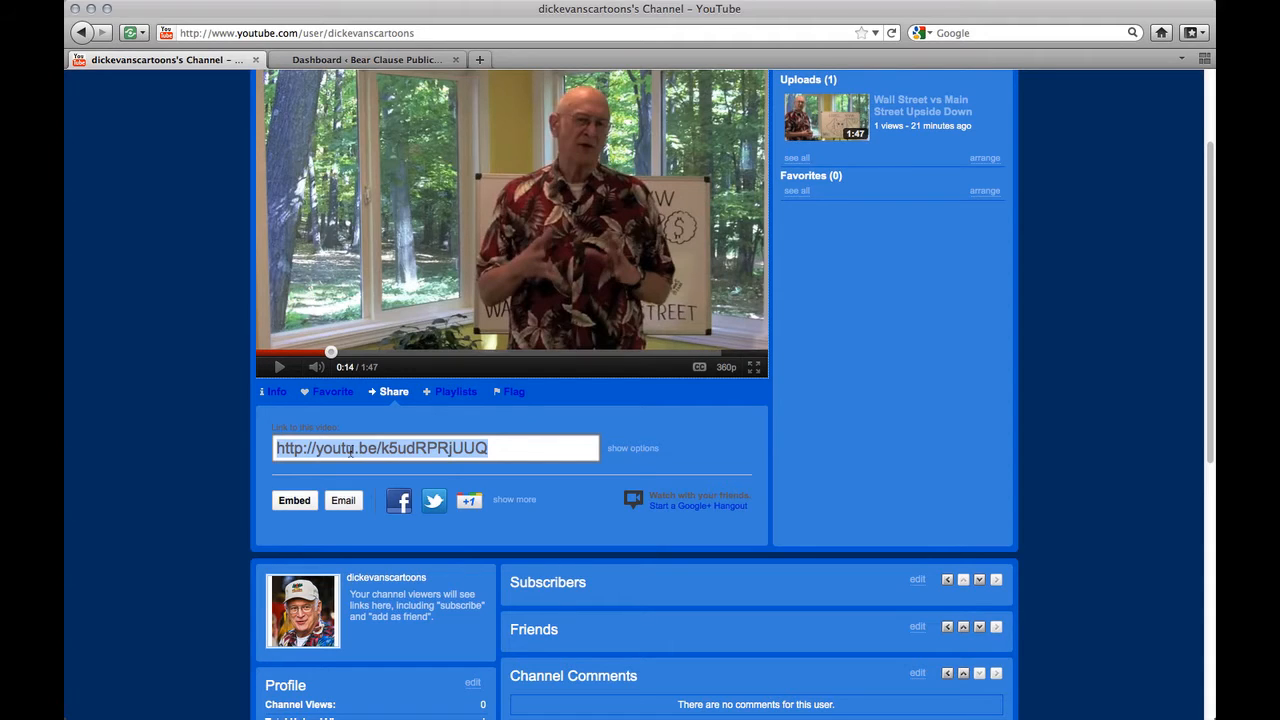
click(480, 60)
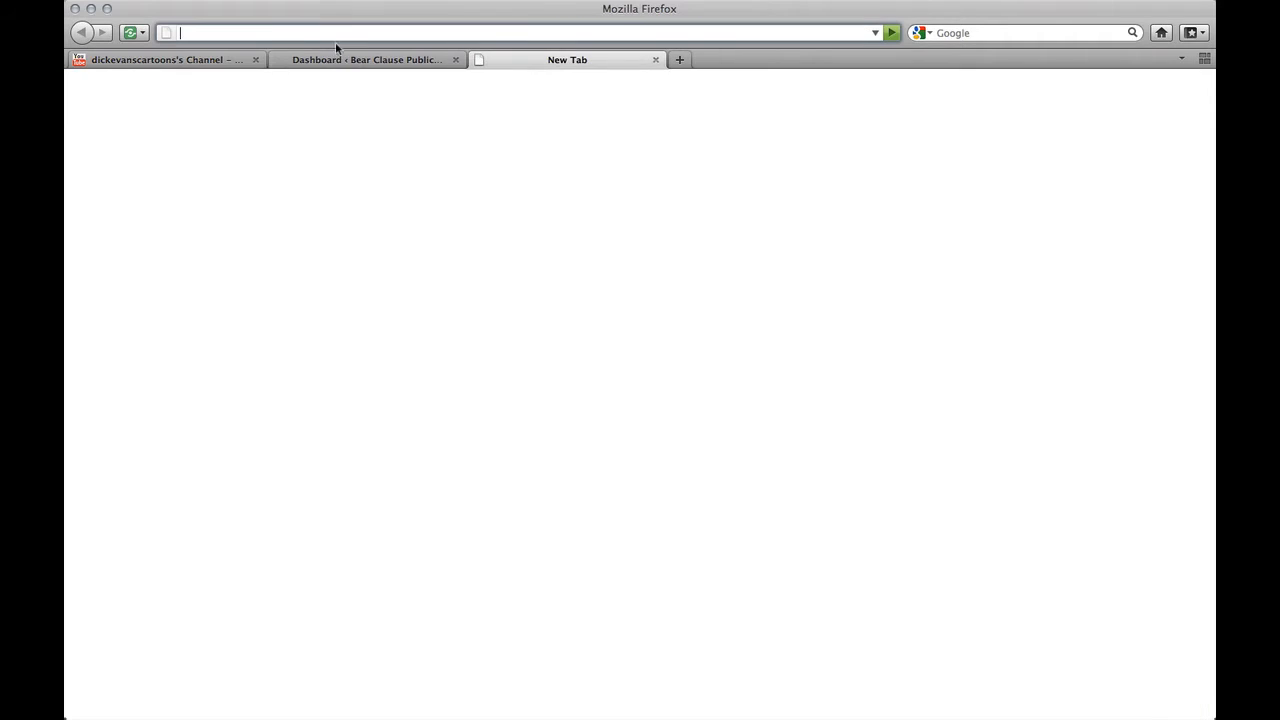
key(super+v)
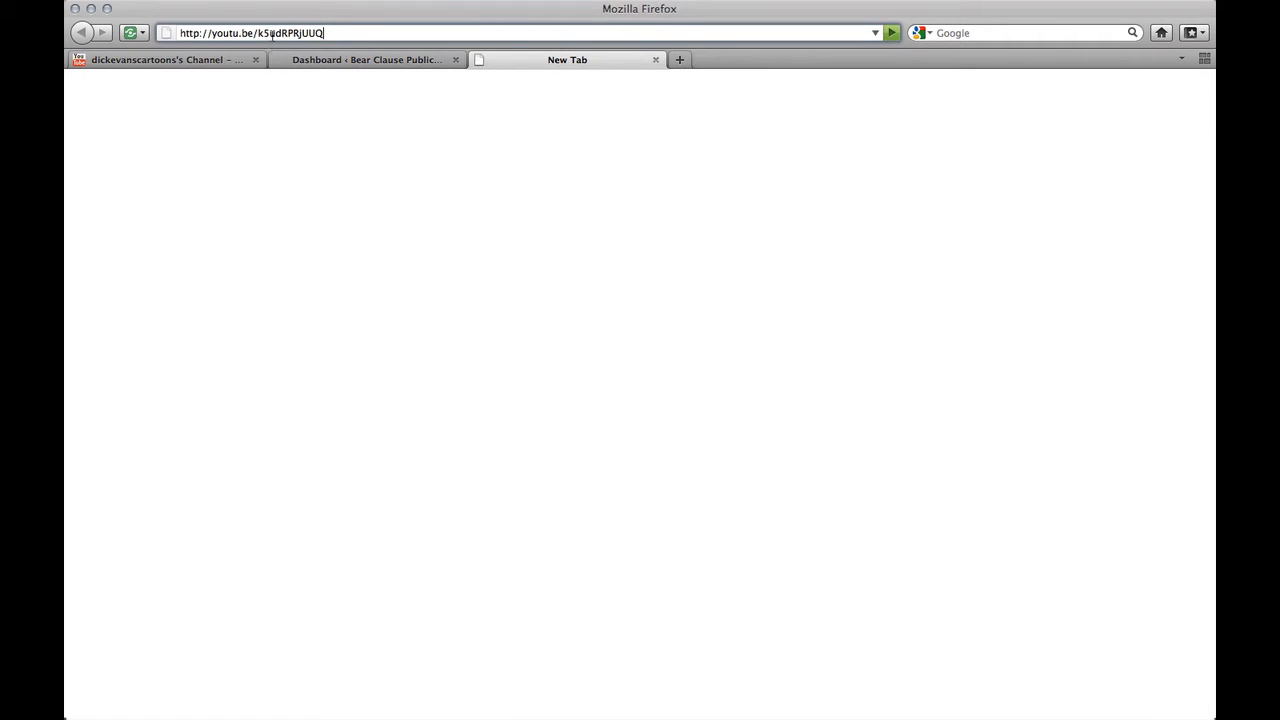
key(Return)
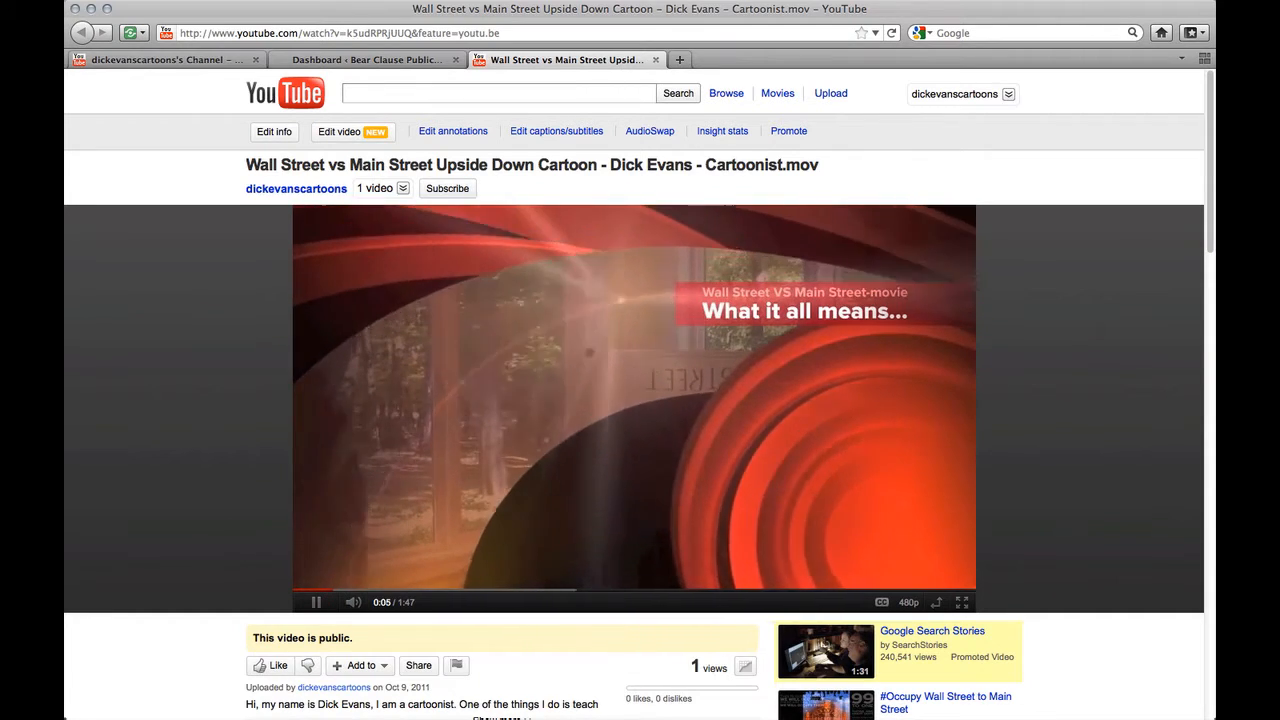
Pause the video on its watch page and expand the full description below it
scroll(229, 298, down, 8)
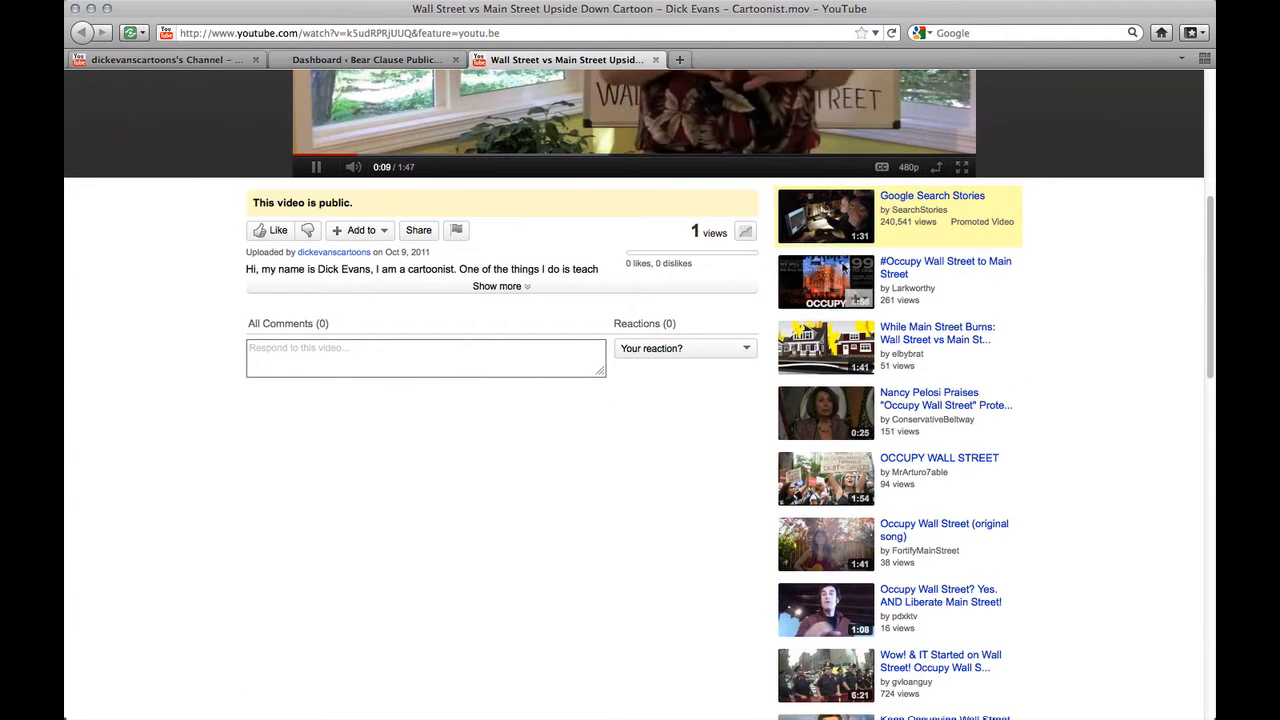
click(315, 167)
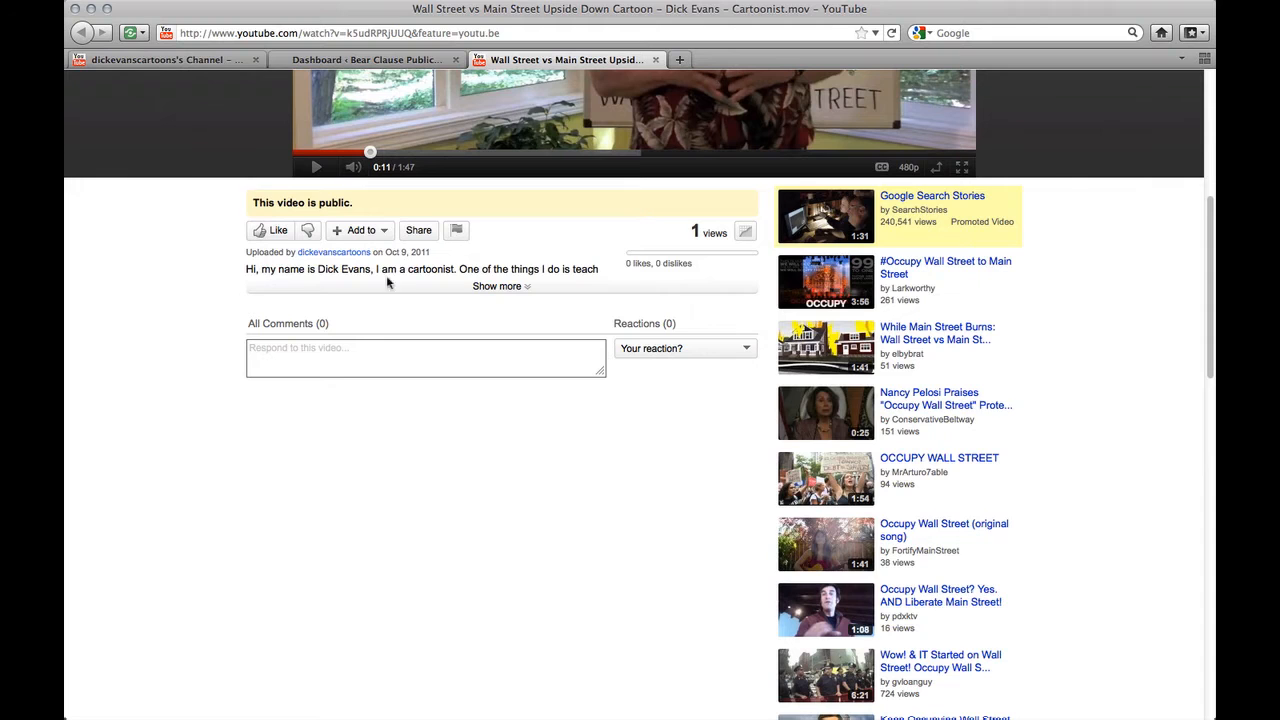
click(497, 287)
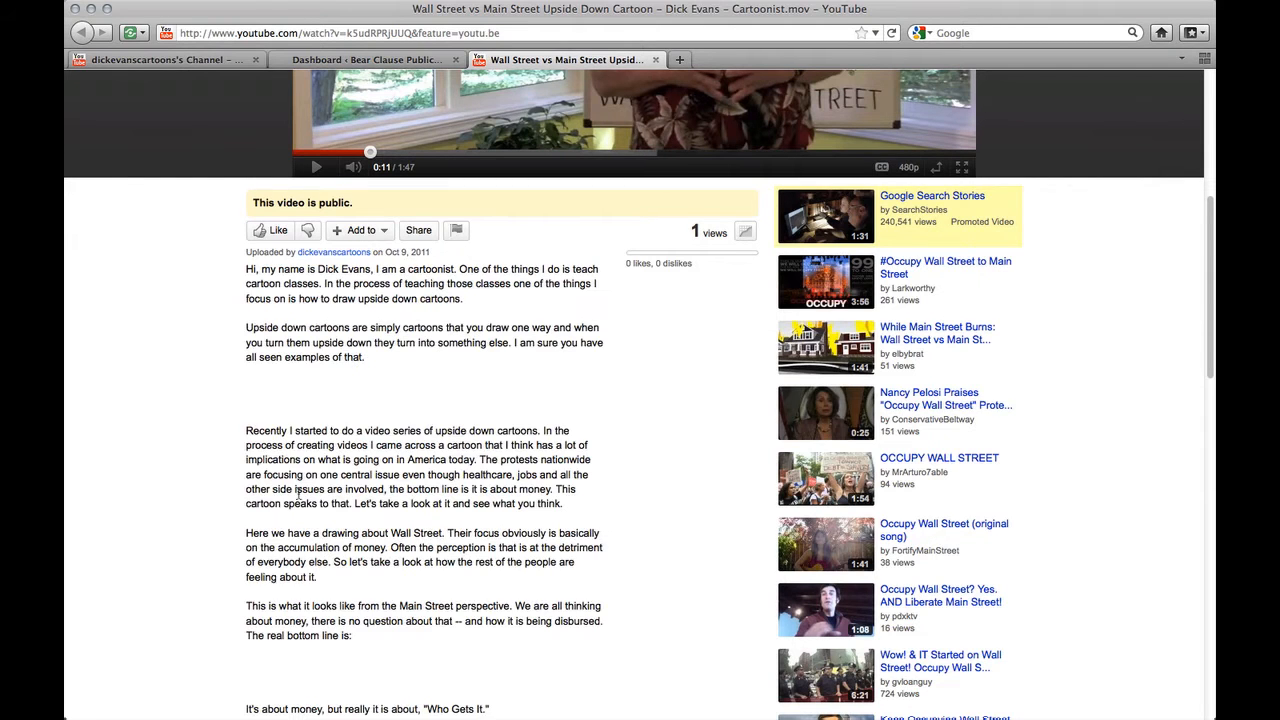
scroll(285, 430, down, 5)
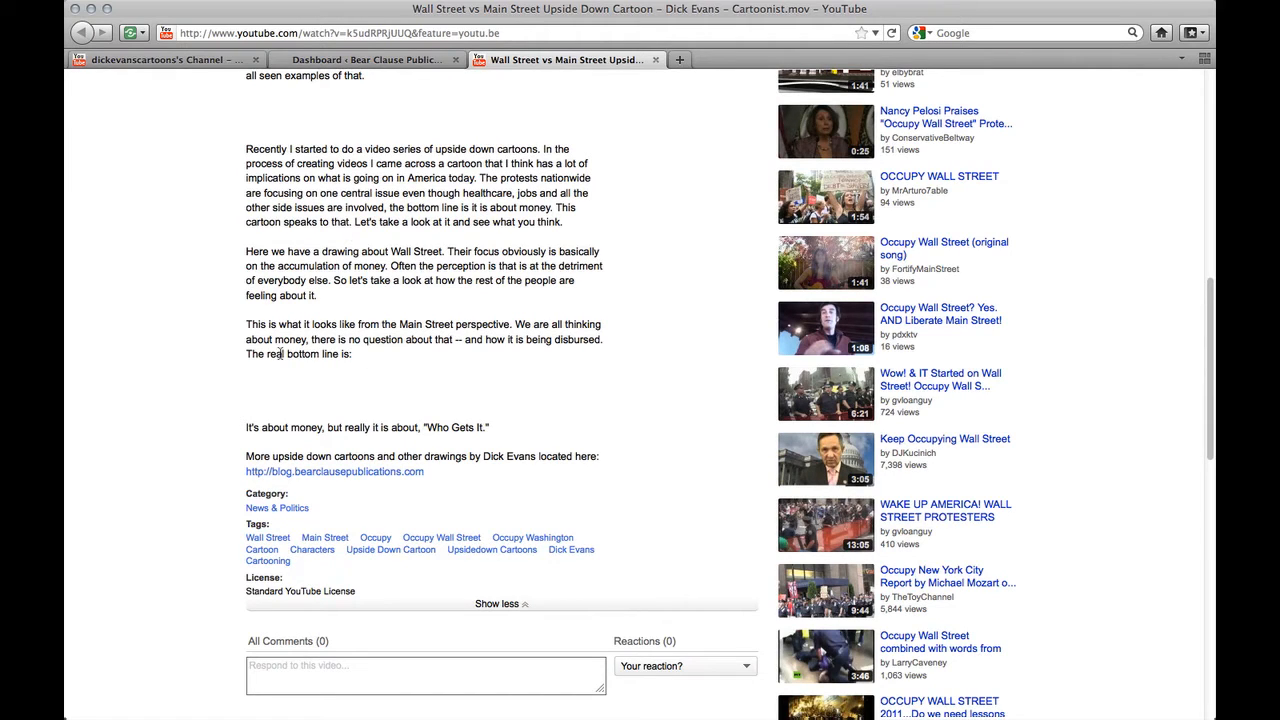
scroll(220, 443, down, 2)
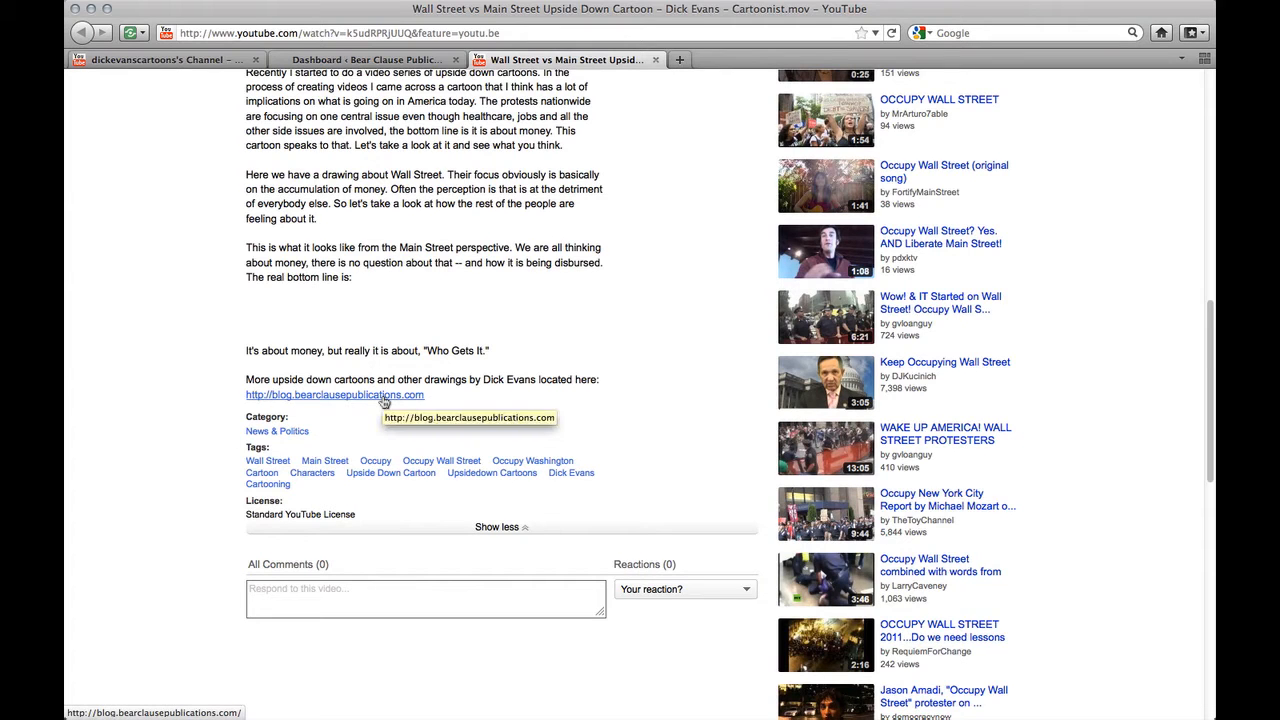
scroll(386, 404, up, 10)
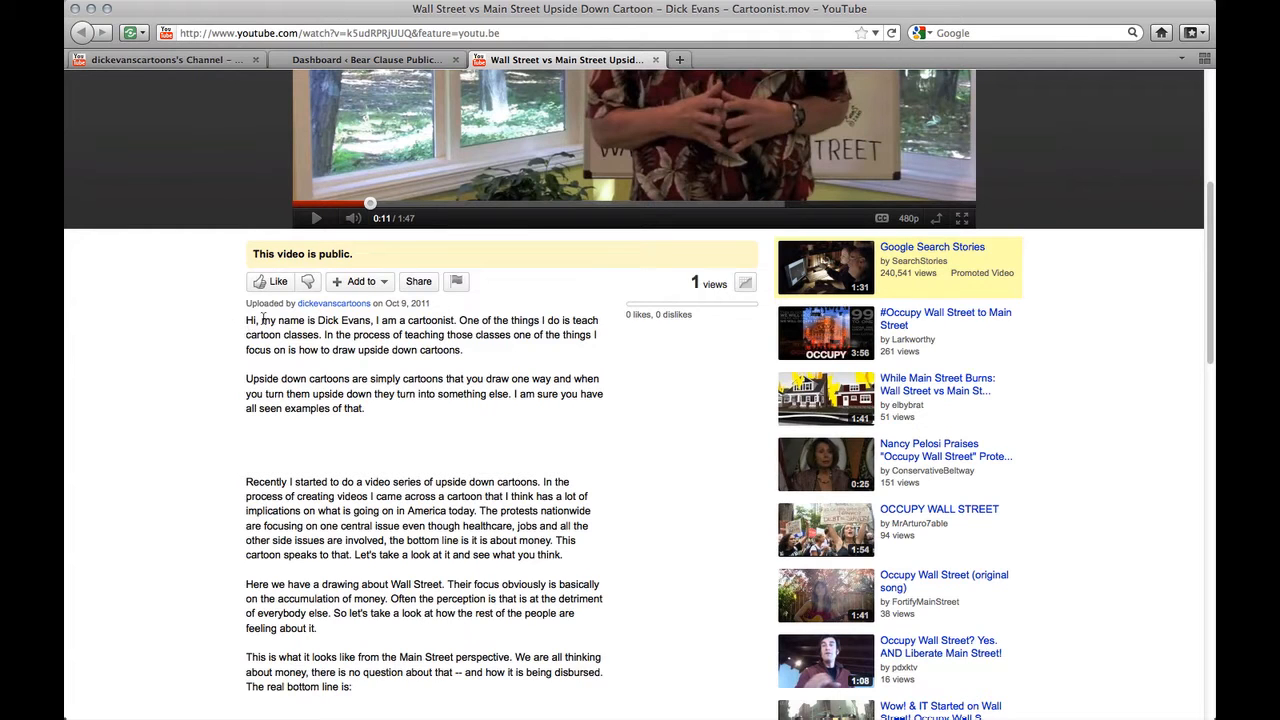
scroll(262, 396, down, 7)
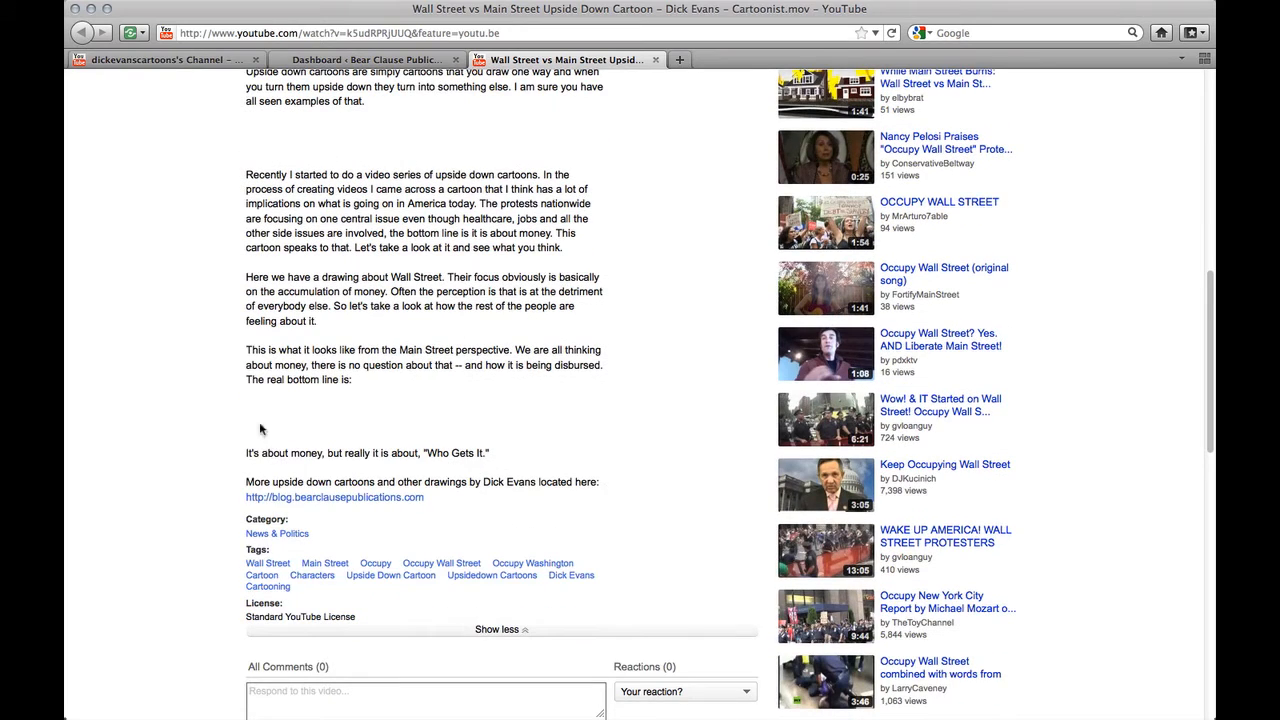
scroll(296, 453, up, 1)
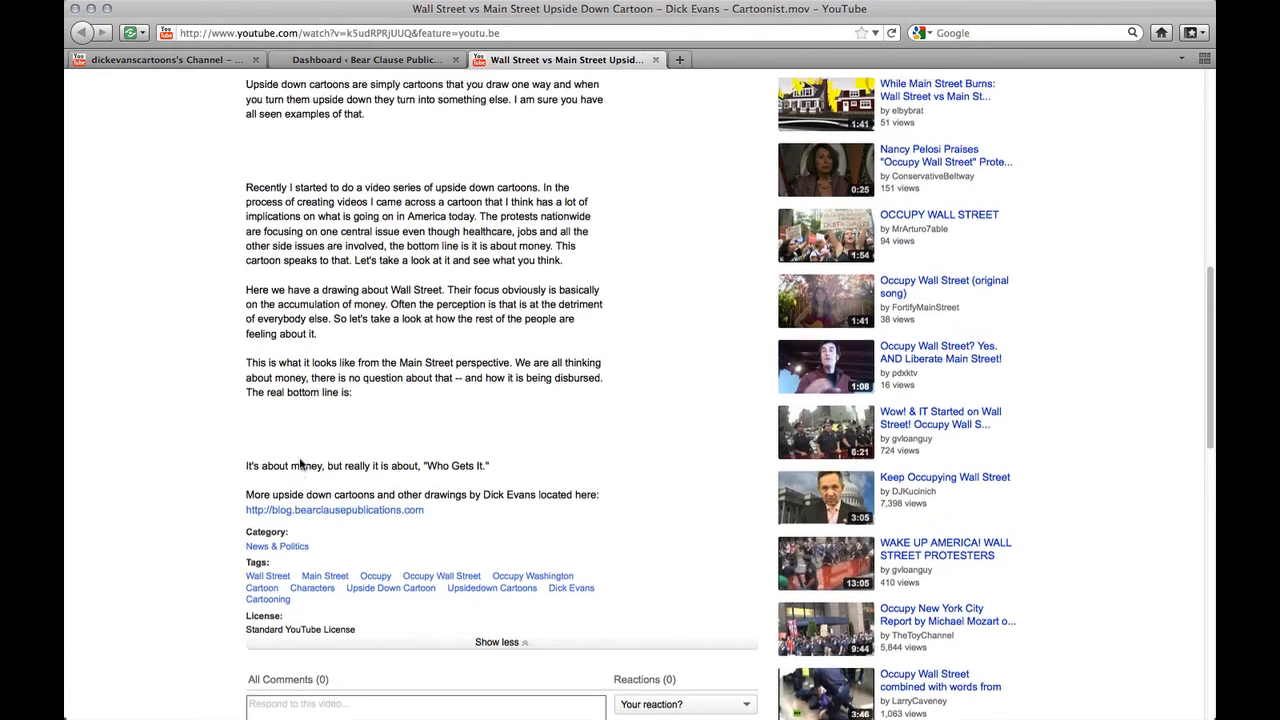
scroll(283, 482, down, 1)
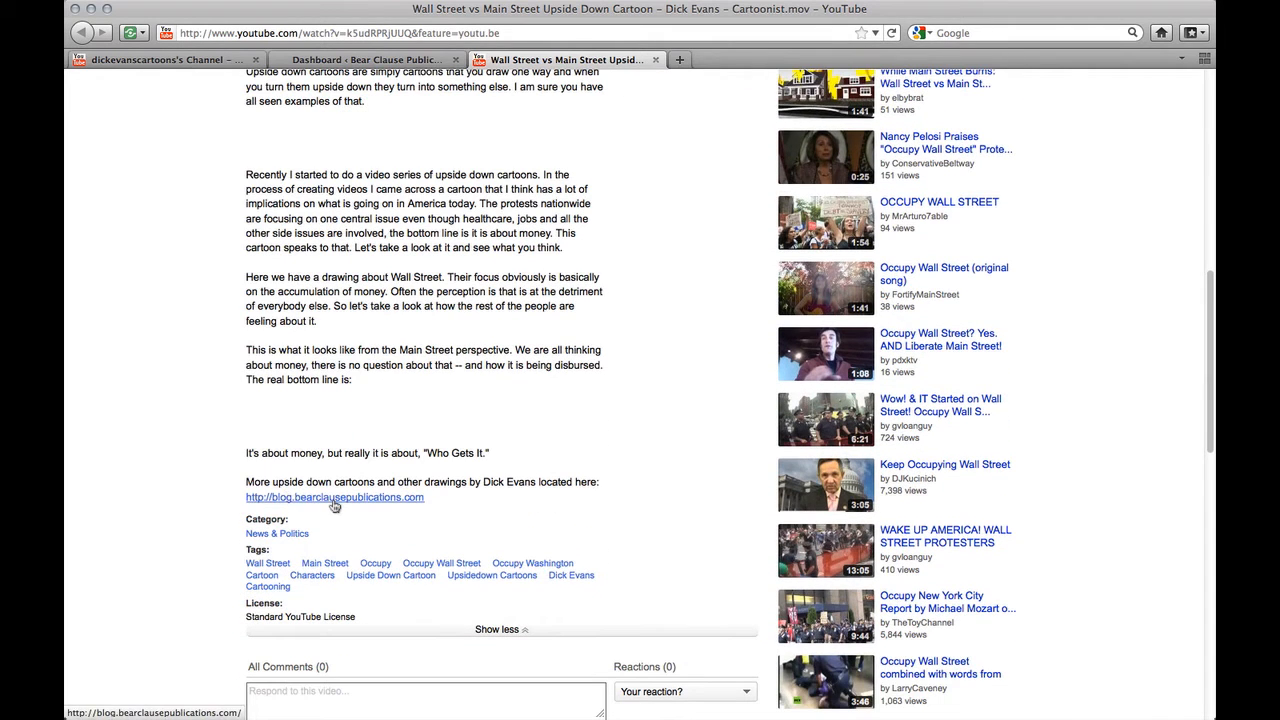
click(334, 502)
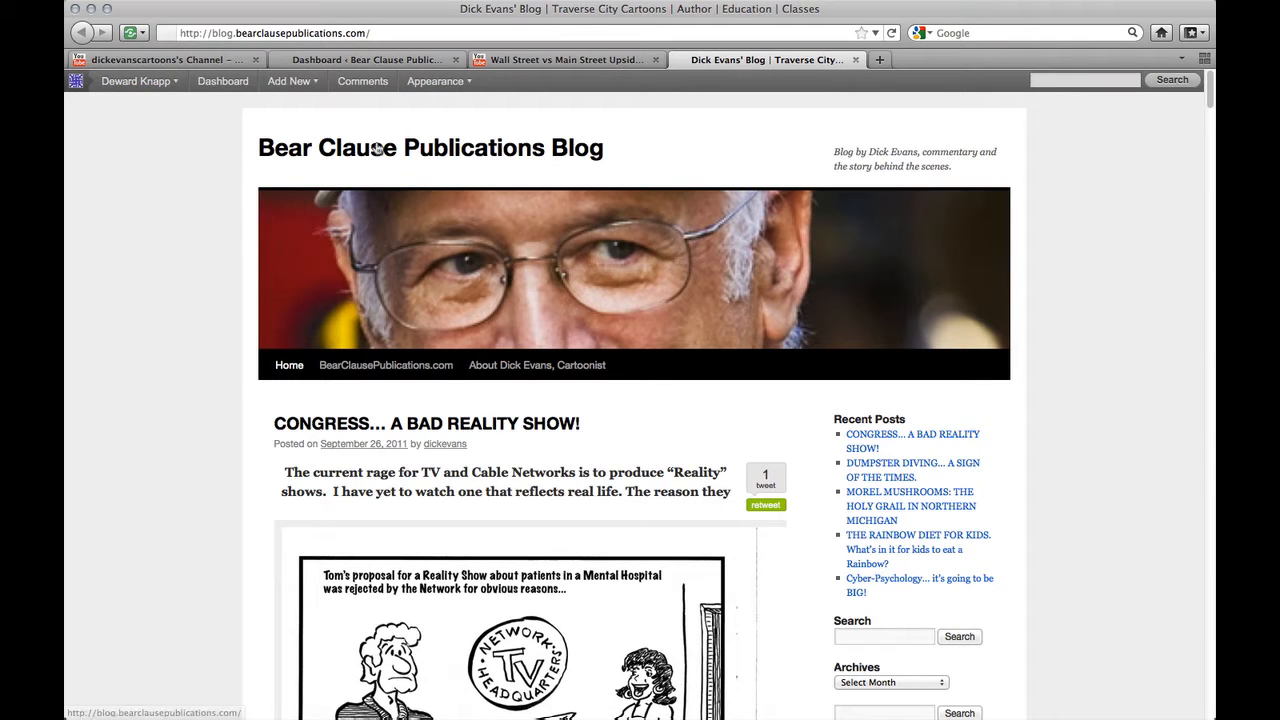
Return to the YouTube channel page and show the embed code for the shared video
click(206, 64)
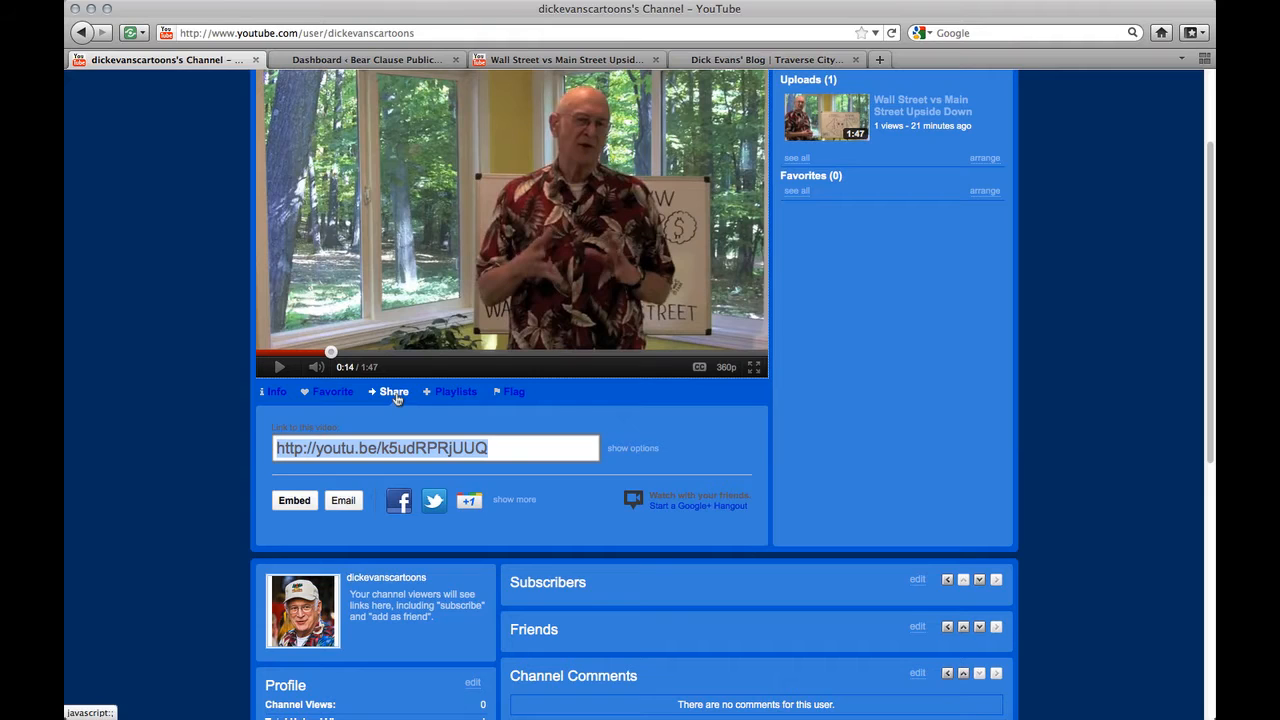
click(507, 472)
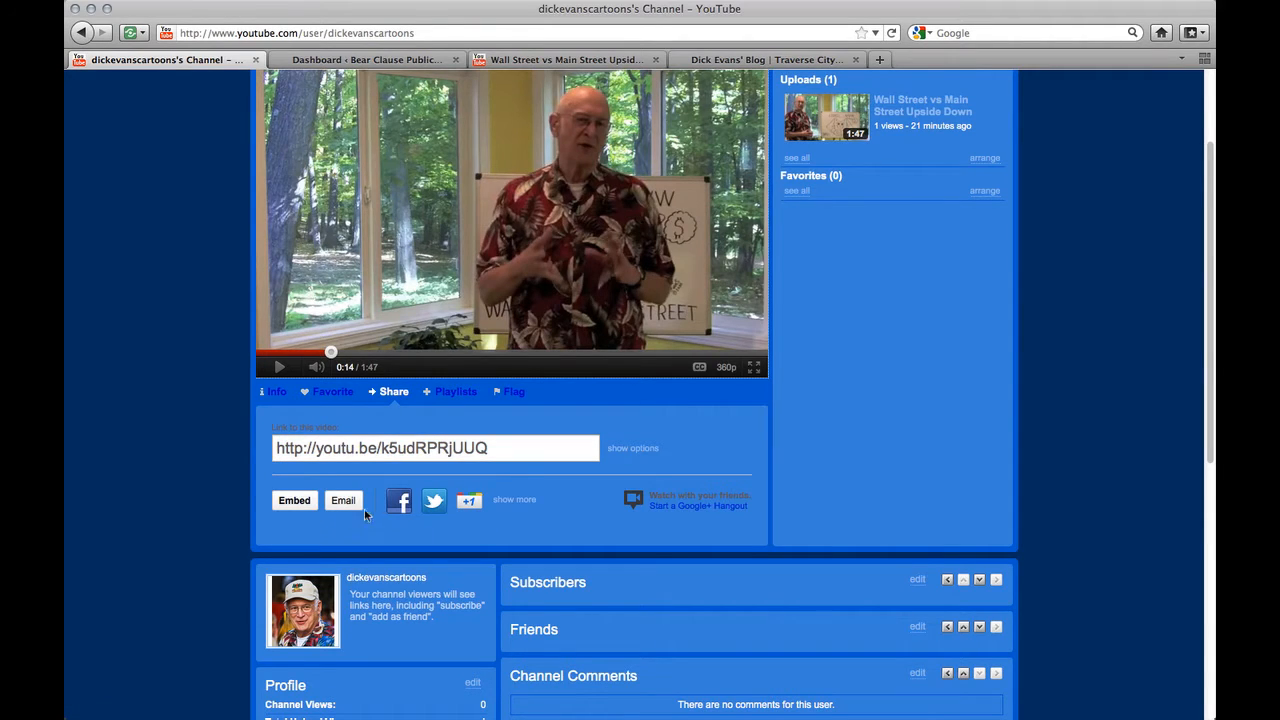
click(294, 501)
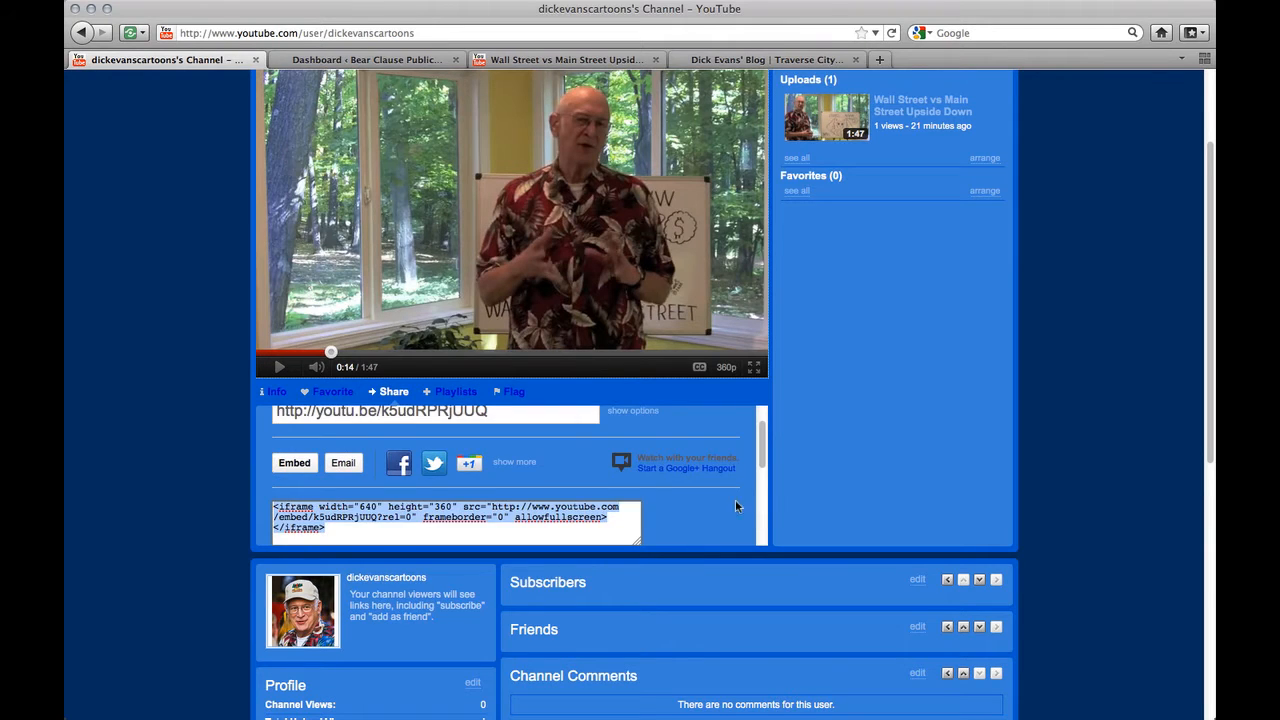
Examine the iframe embed code, its option checkboxes and the available player sizes
scroll(736, 506, down, 5)
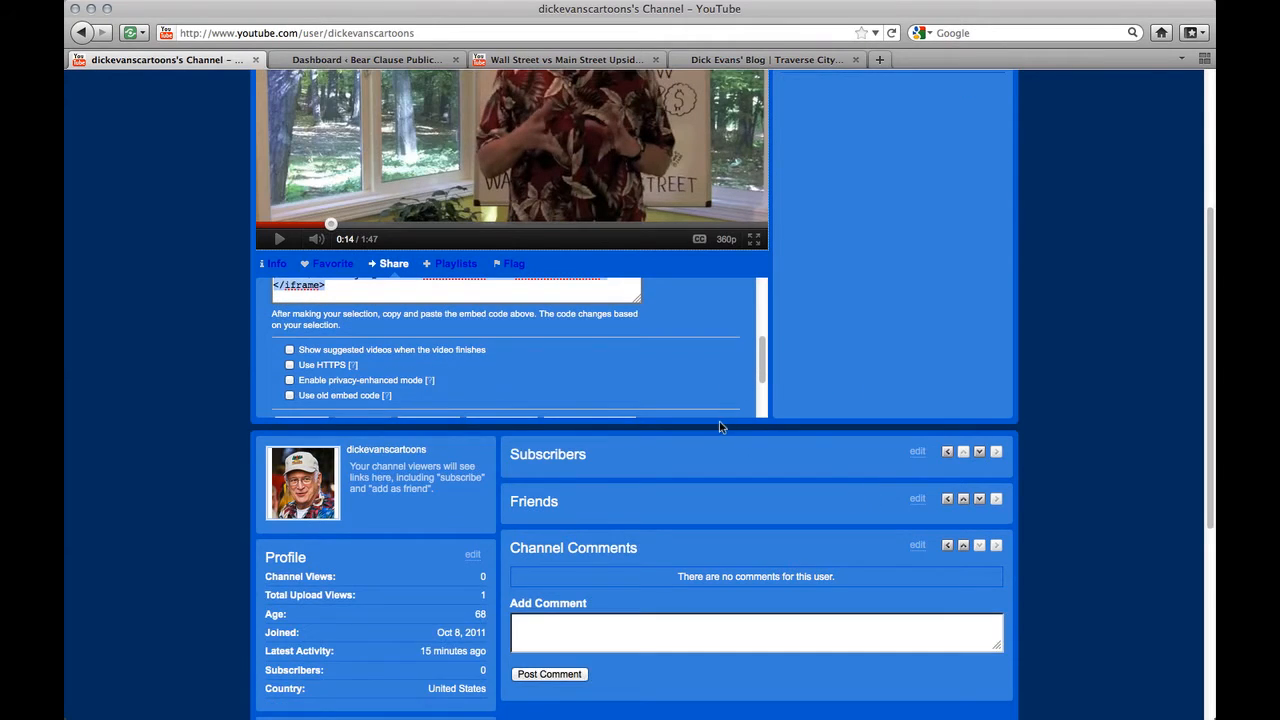
scroll(510, 377, up, 4)
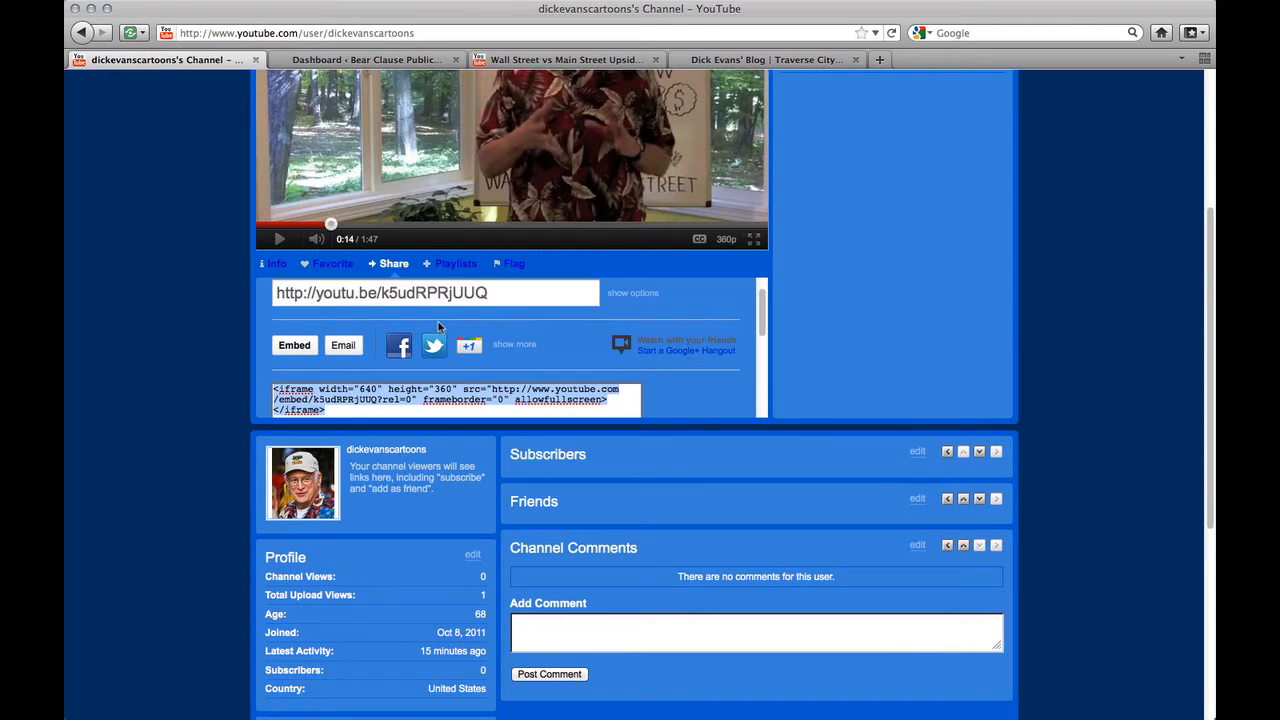
scroll(630, 355, down, 3)
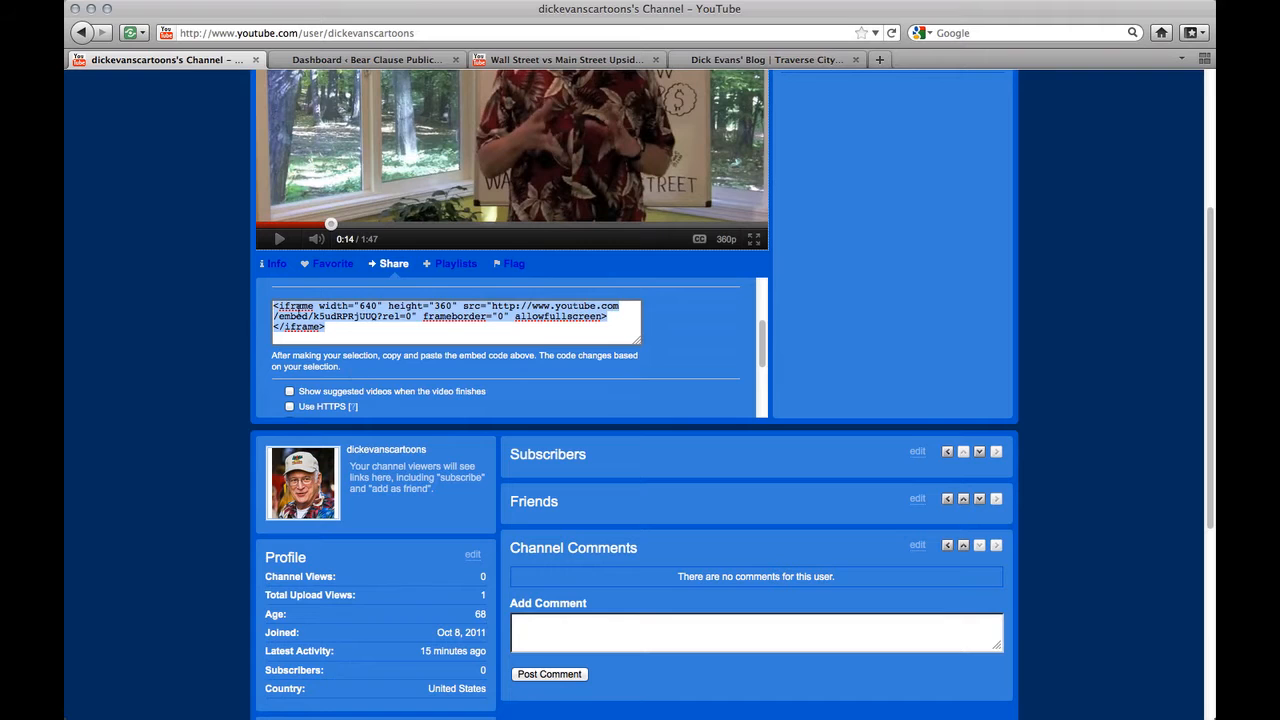
scroll(472, 350, down, 4)
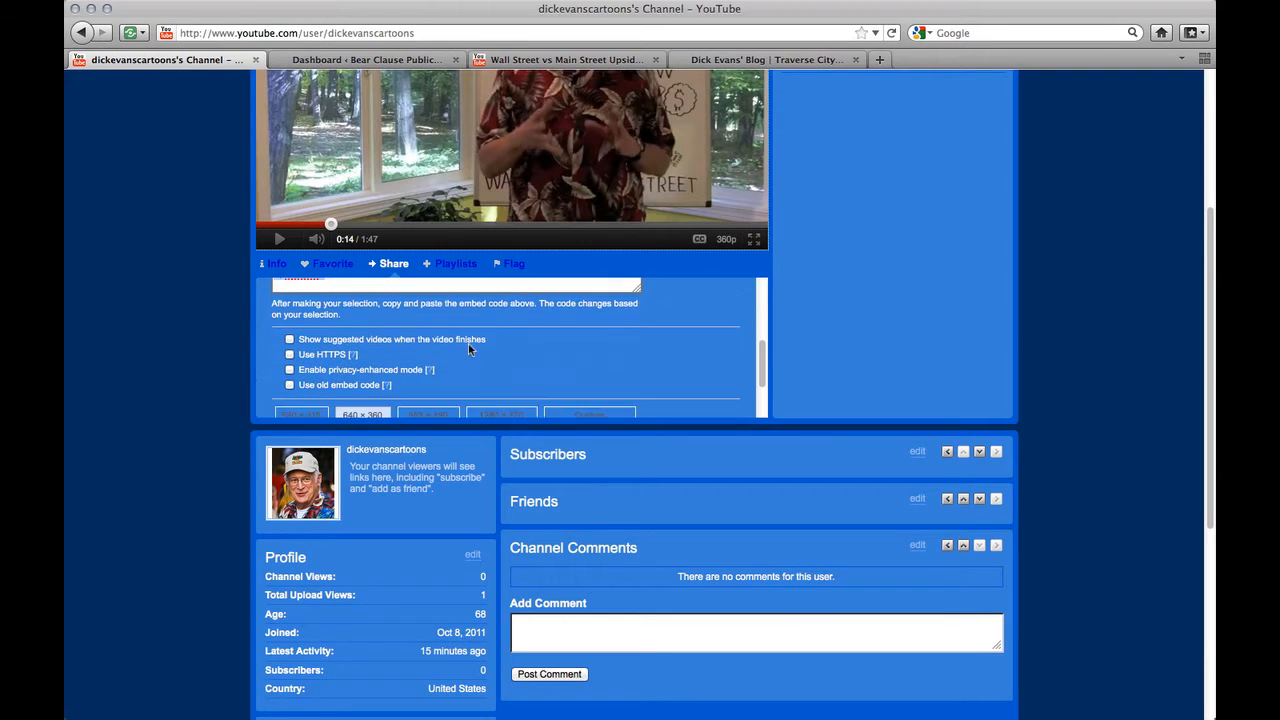
scroll(535, 386, up, 5)
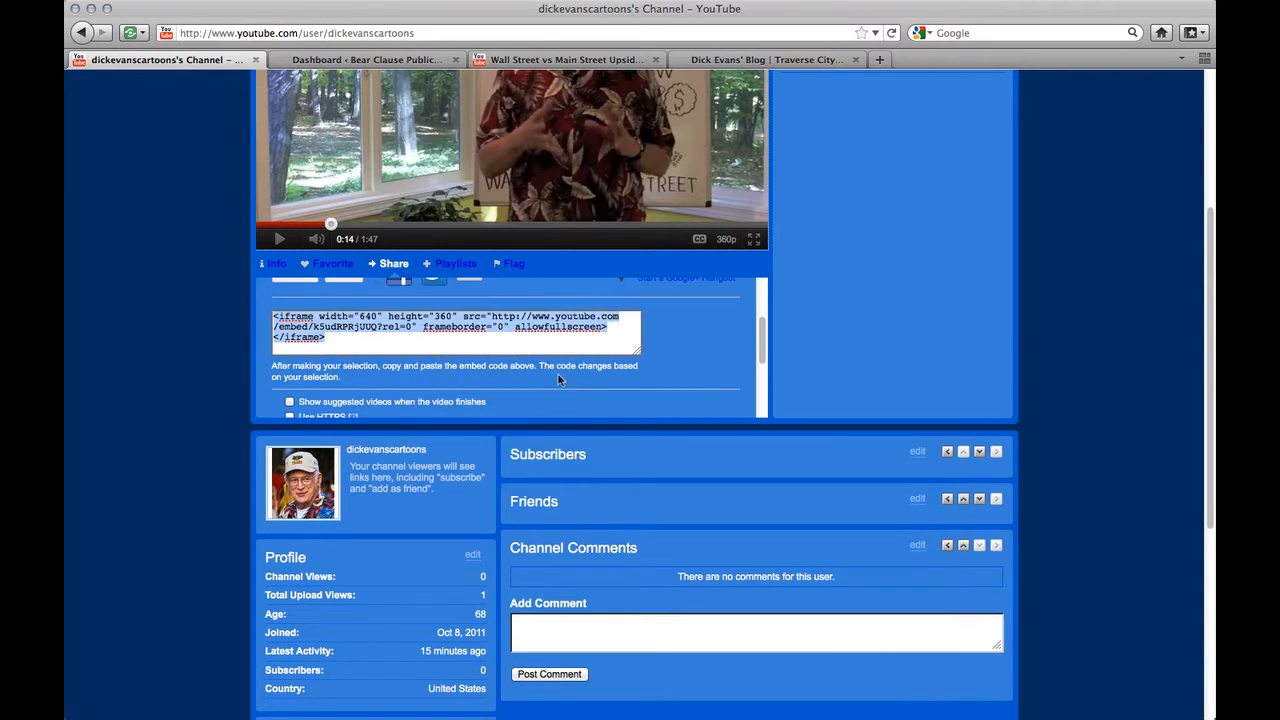
scroll(669, 381, down, 2)
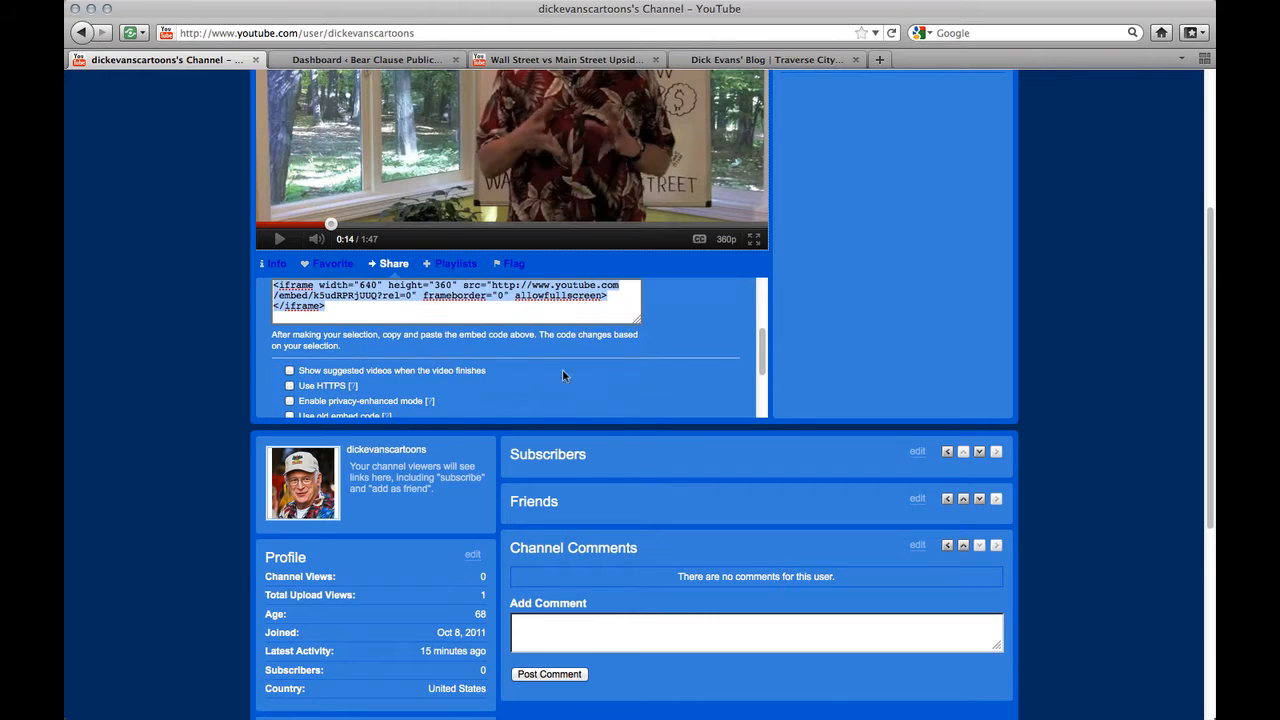
scroll(327, 355, up, 2)
scroll(285, 363, down, 3)
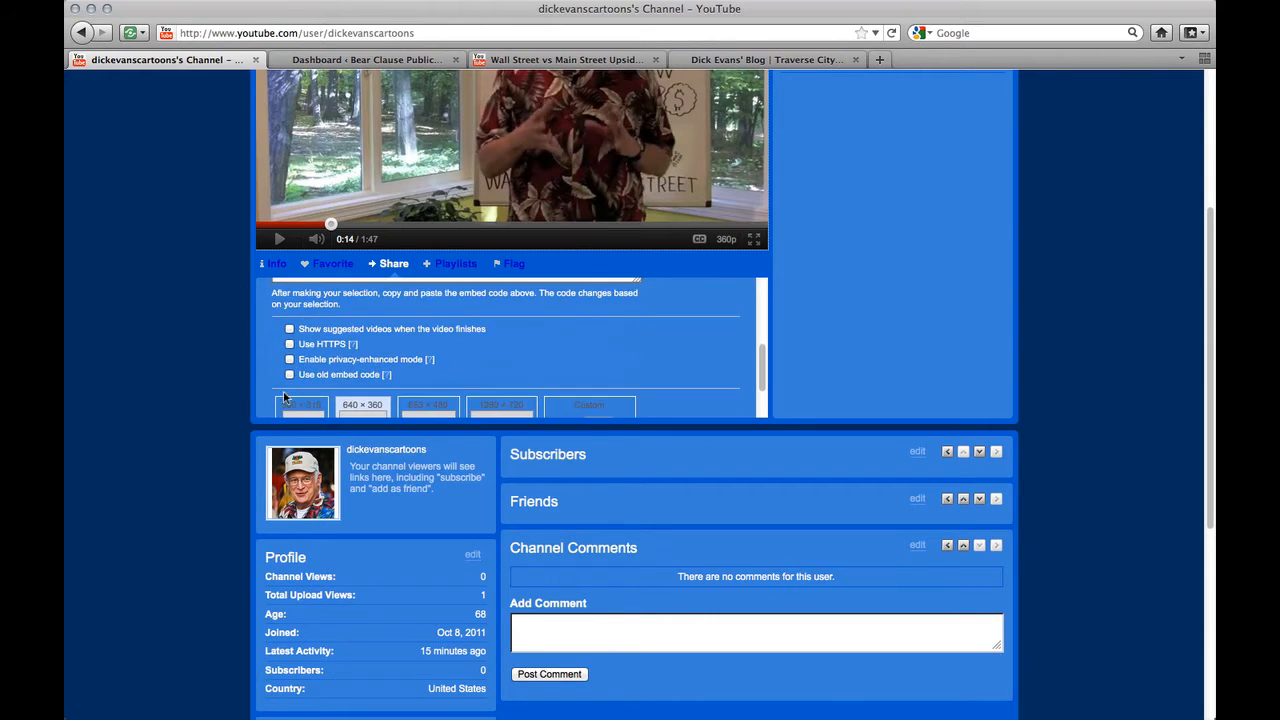
Set the embedded player size to 560 × 315 and inspect the width and height in the iframe code
scroll(295, 365, up, 2)
scroll(305, 365, down, 1)
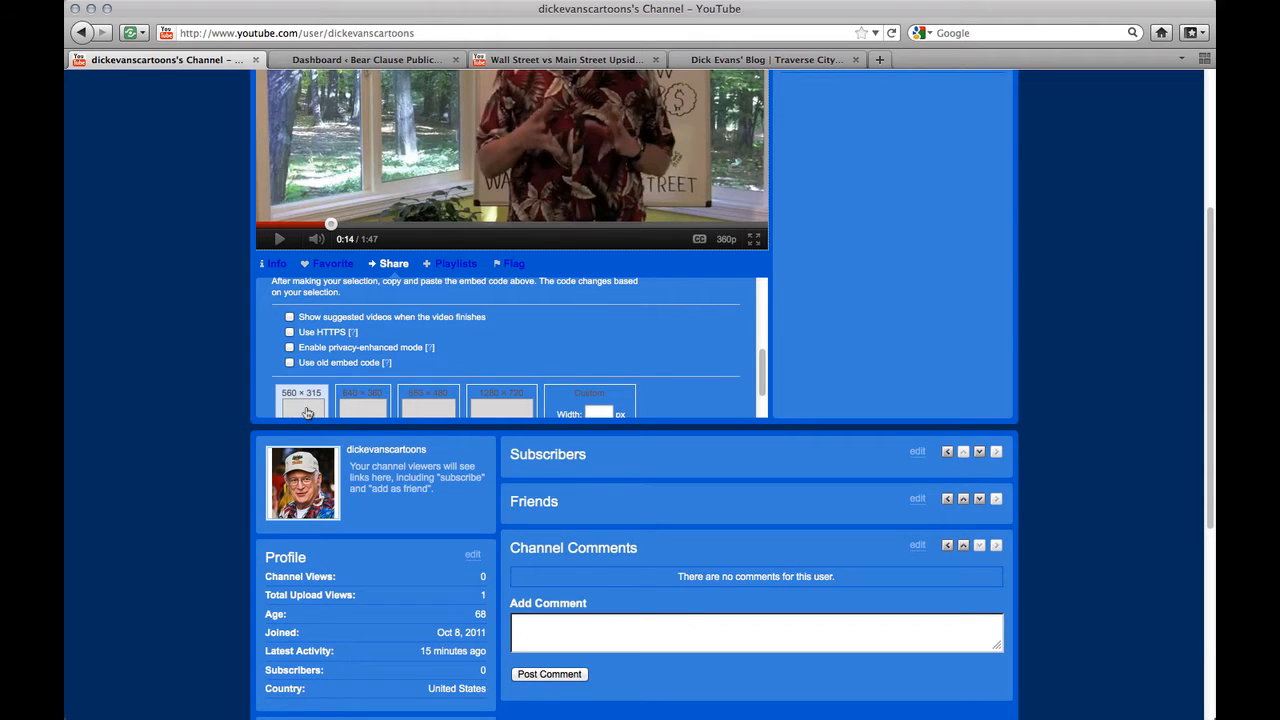
scroll(363, 410, down, 1)
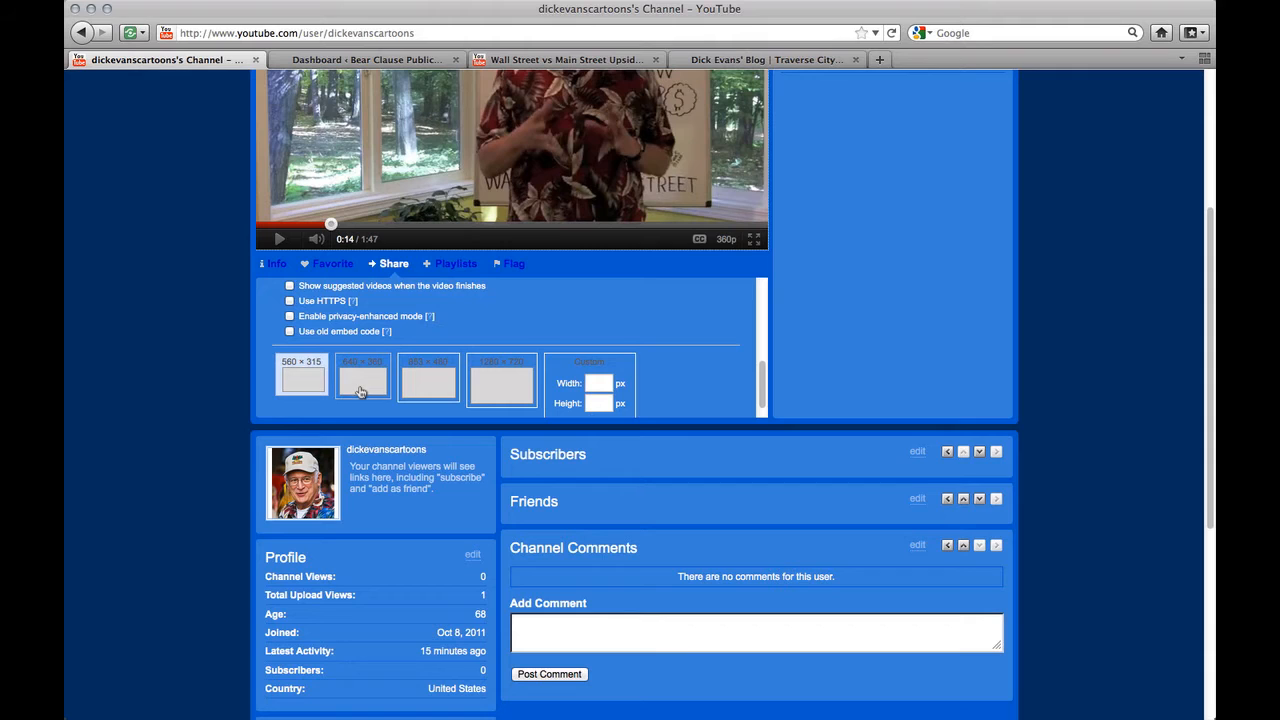
scroll(361, 391, up, 3)
click(289, 315)
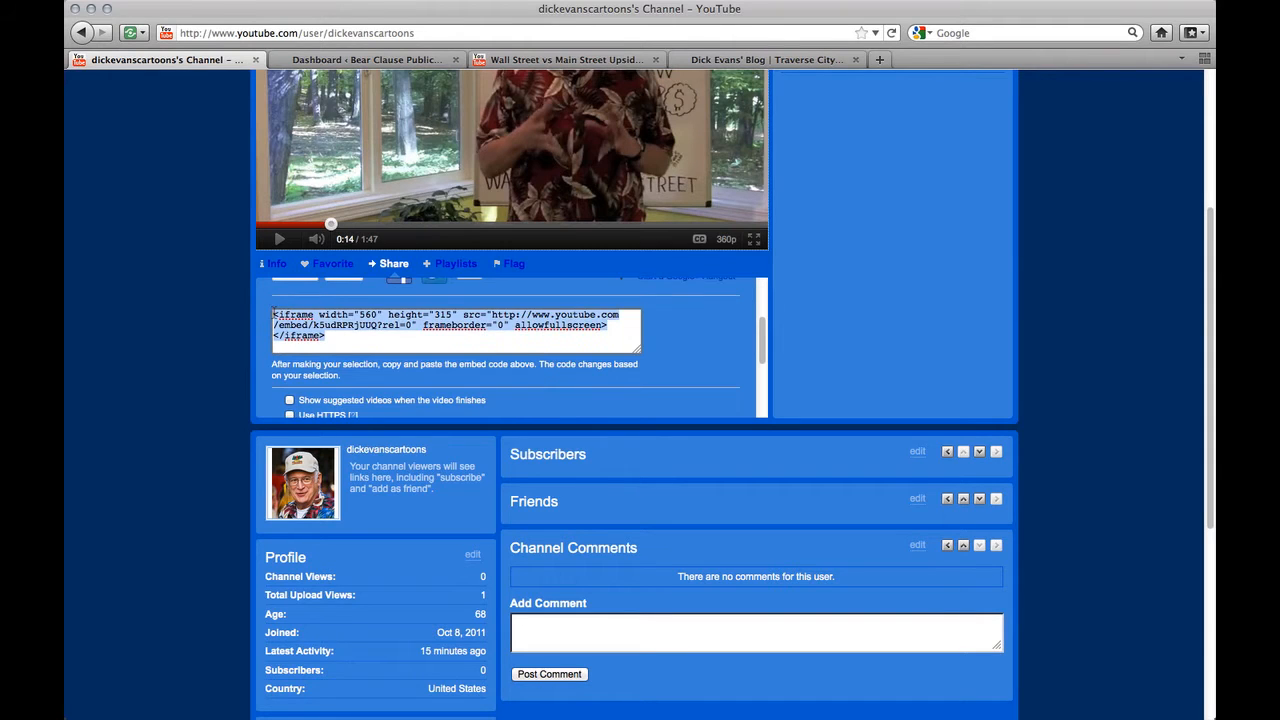
Set the embedded player size back to 640 × 360 and bring up the regenerated iframe code
scroll(283, 314, down, 2)
scroll(288, 377, down, 2)
scroll(340, 380, up, 5)
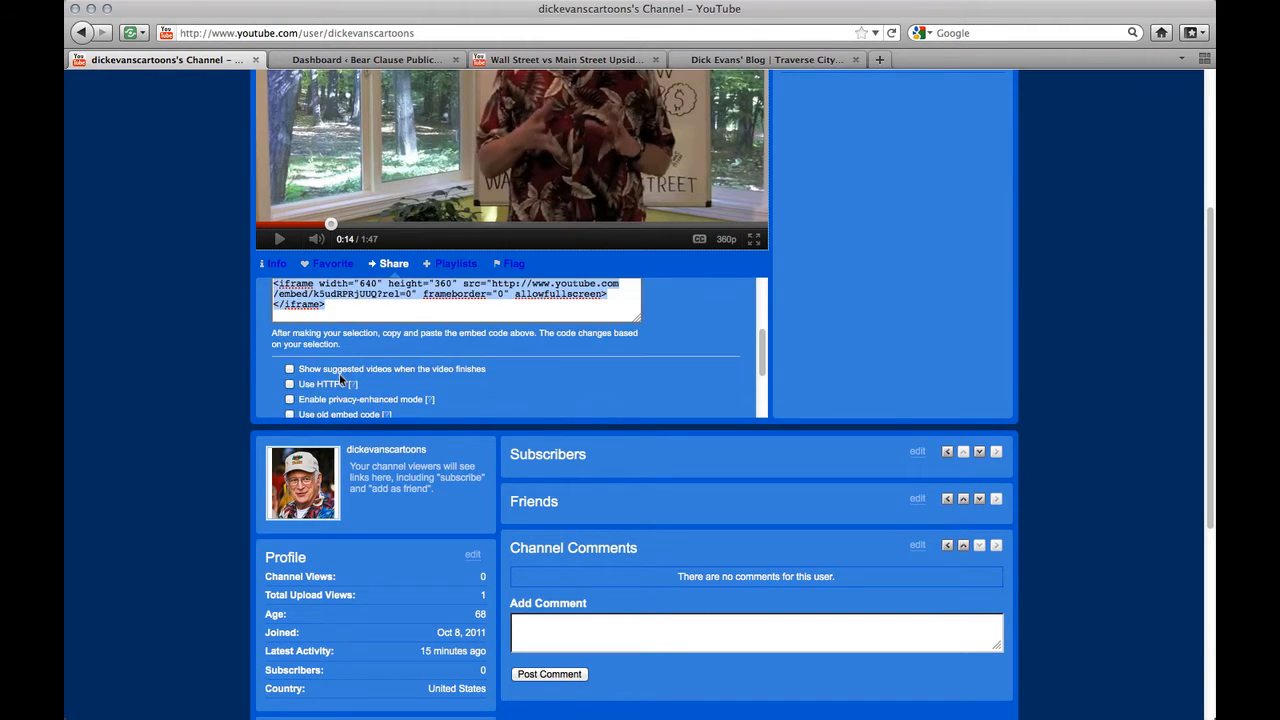
Select the entire 640 × 360 iframe embed code and switch to the Bear Clause Publications Blog's WordPress dashboard
drag(352, 406, 274, 377)
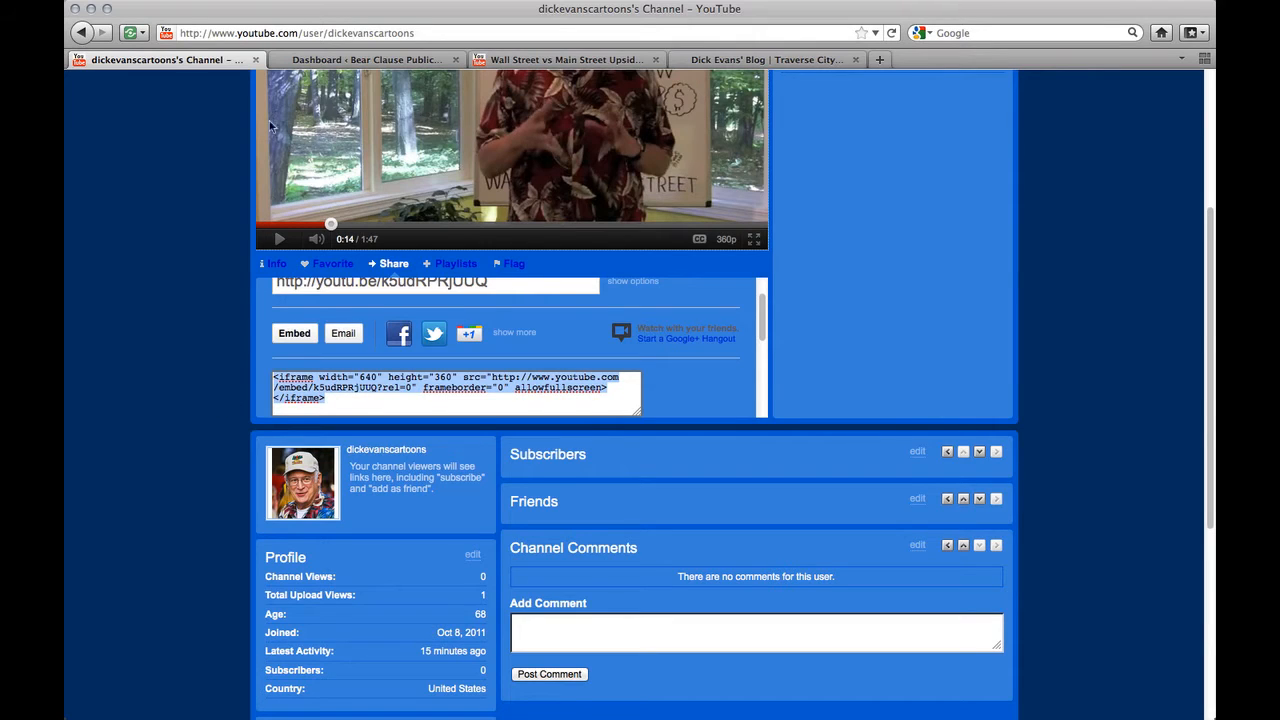
click(370, 62)
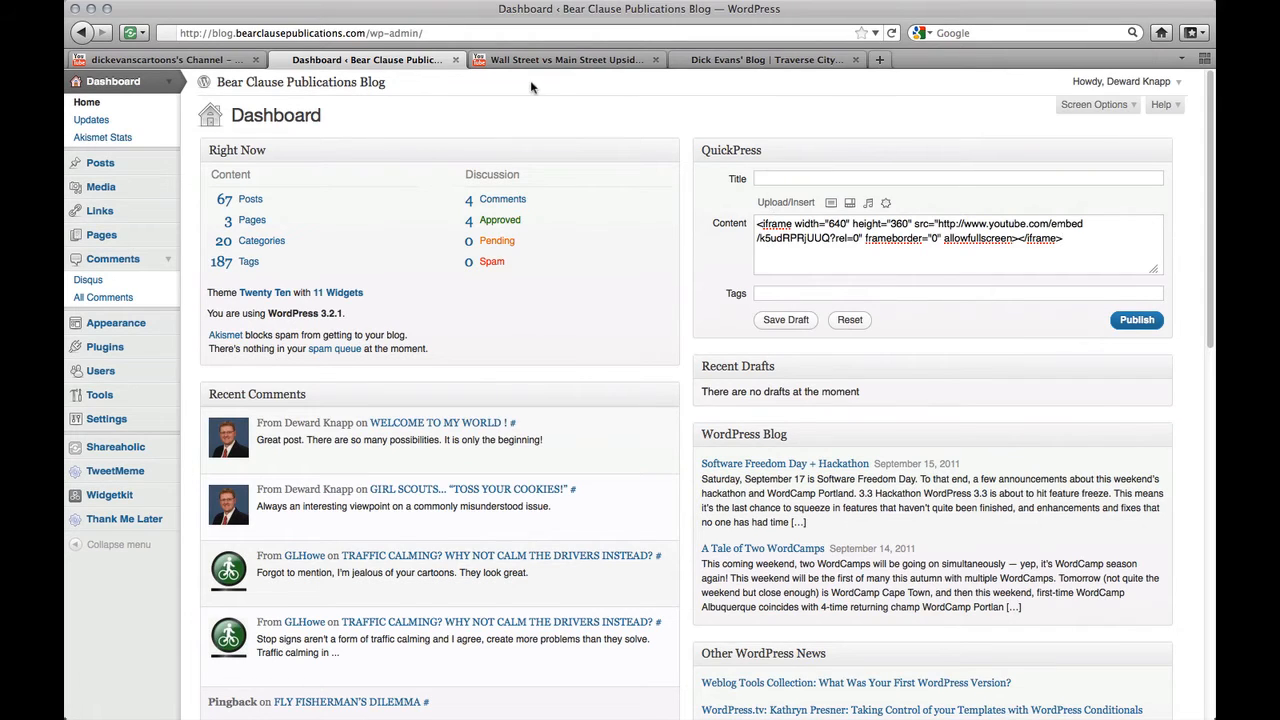
Copy the video's title from its YouTube page and enter "Wall Street vs Main Street Upside Down Cartoon" as the QuickPress post title
click(160, 59)
triple_click(440, 165)
key(super+c)
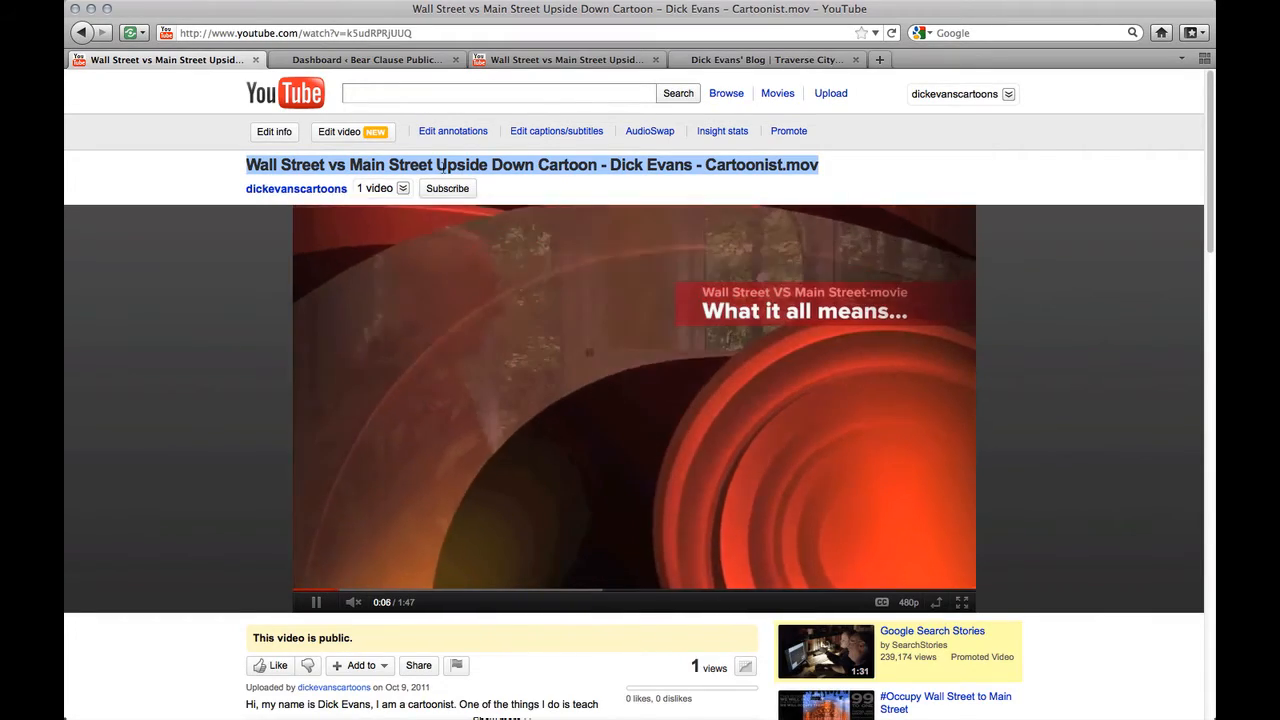
click(538, 60)
click(366, 60)
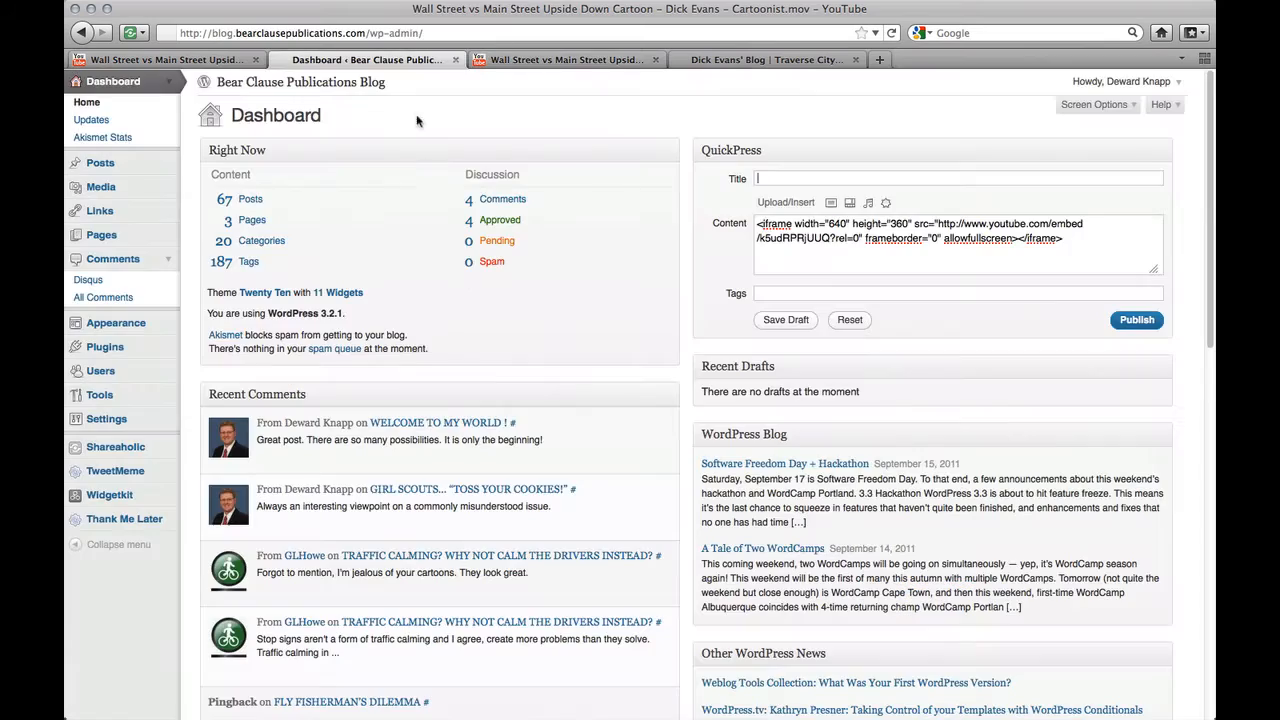
click(800, 178)
key(super+v)
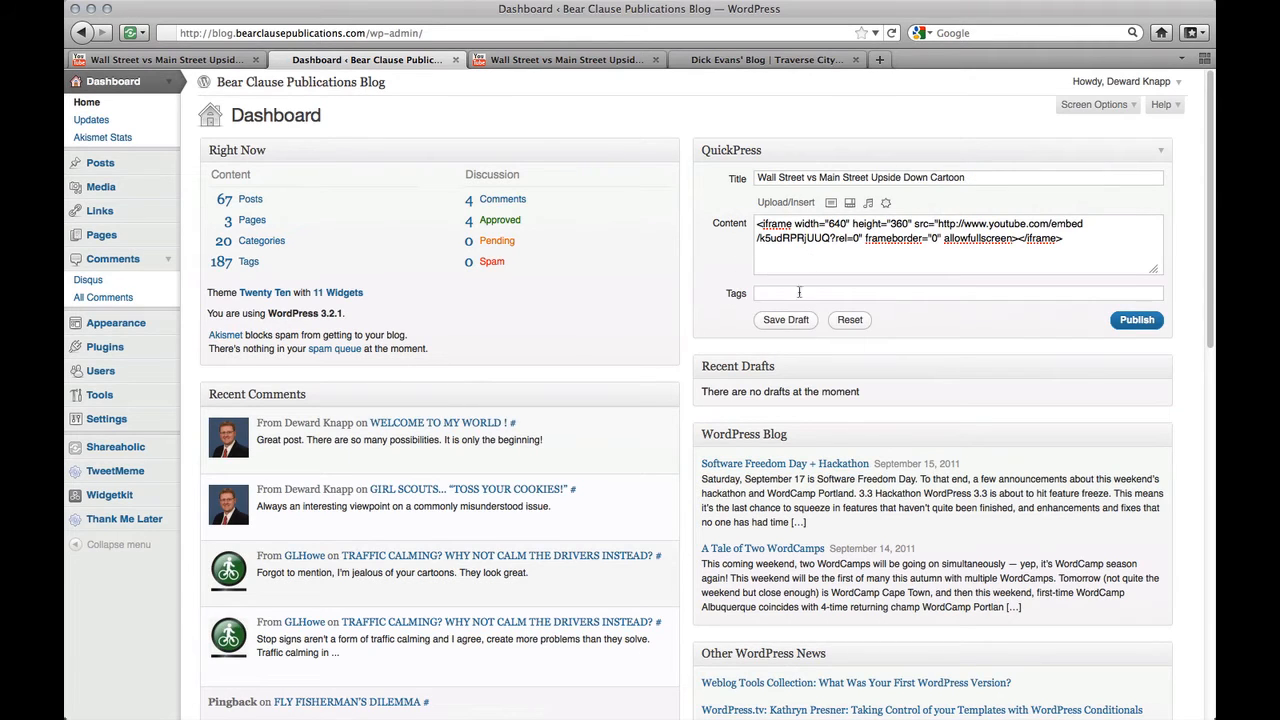
Copy the complete tag list from the video's YouTube page and paste it into the QuickPress tags
click(563, 60)
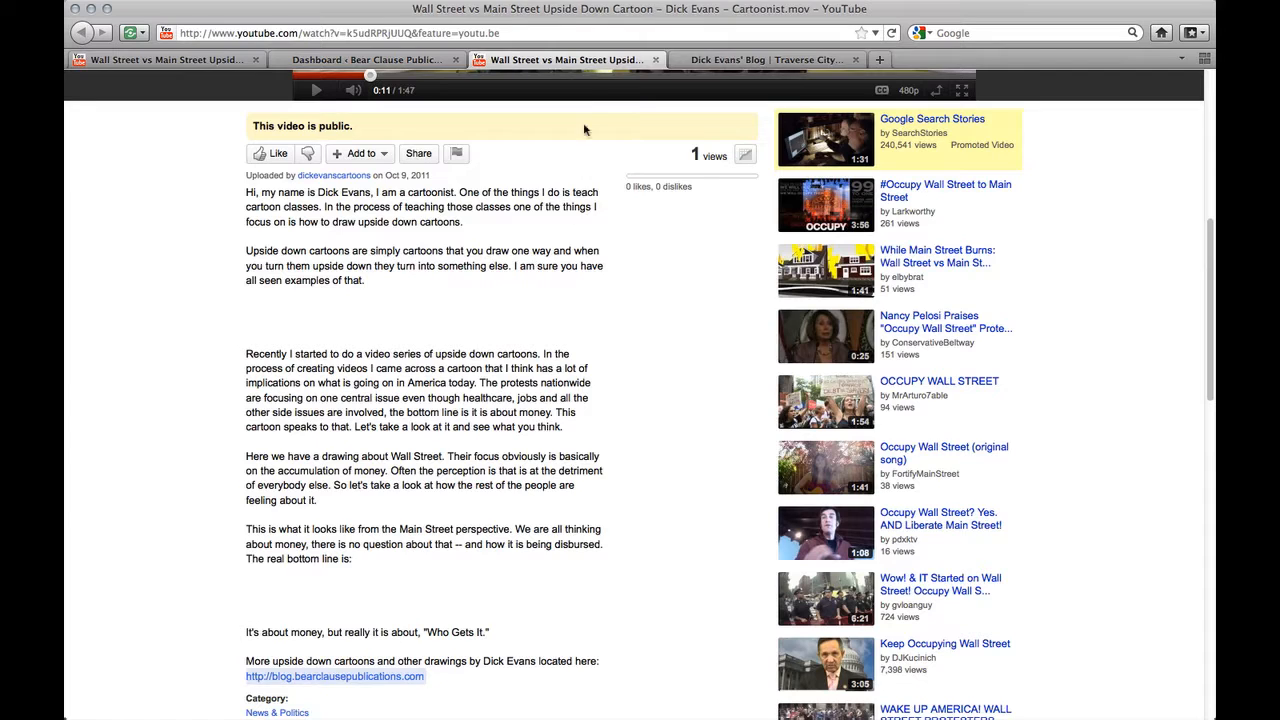
scroll(341, 402, down, 5)
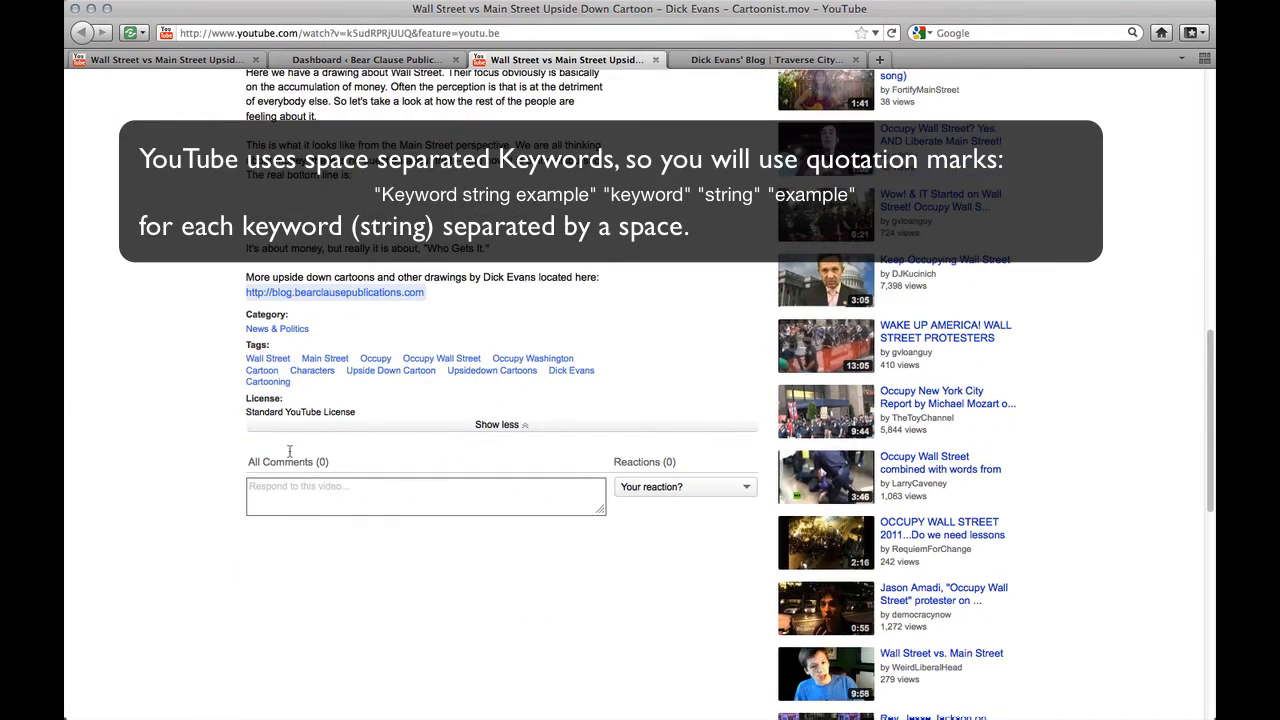
triple_click(247, 360)
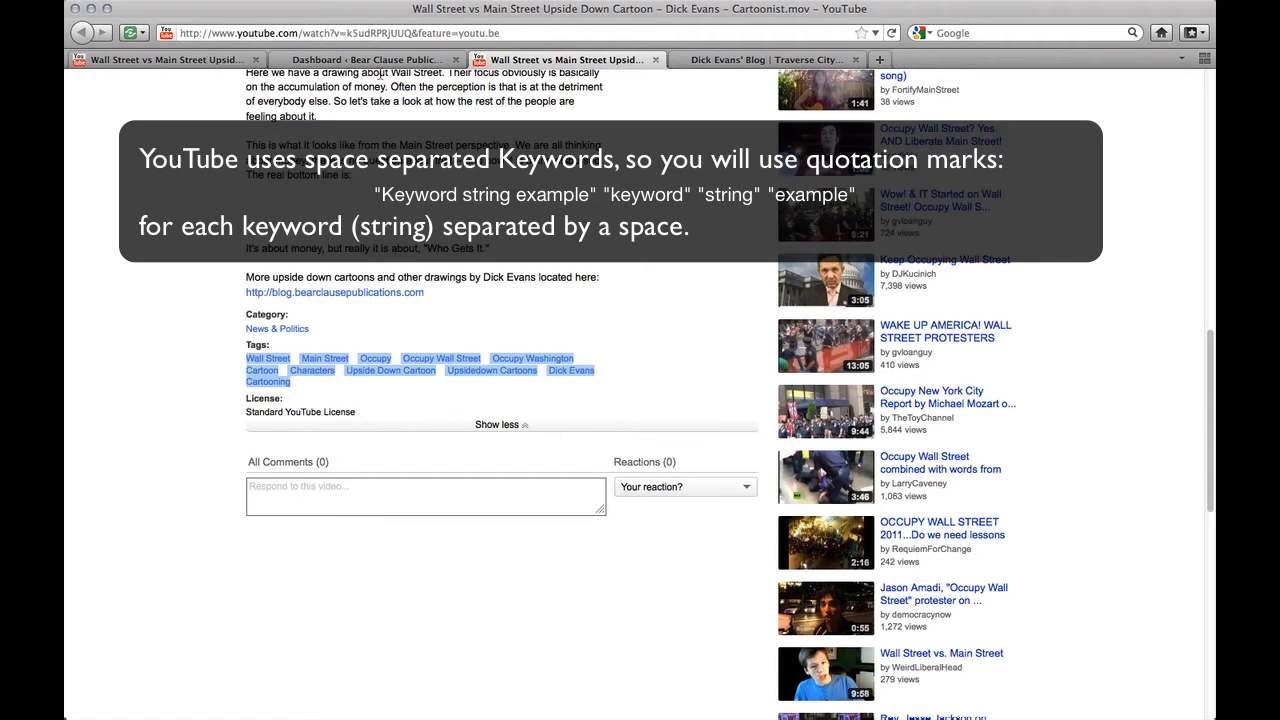
click(323, 61)
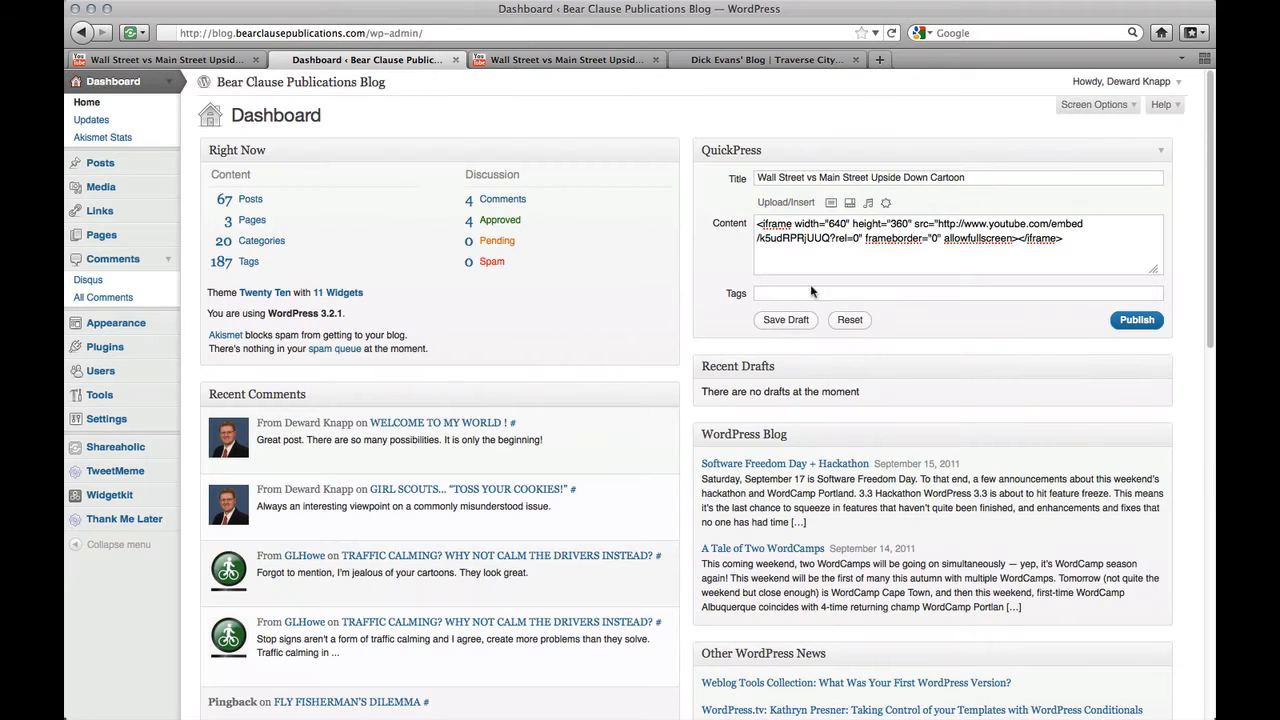
key(super+v)
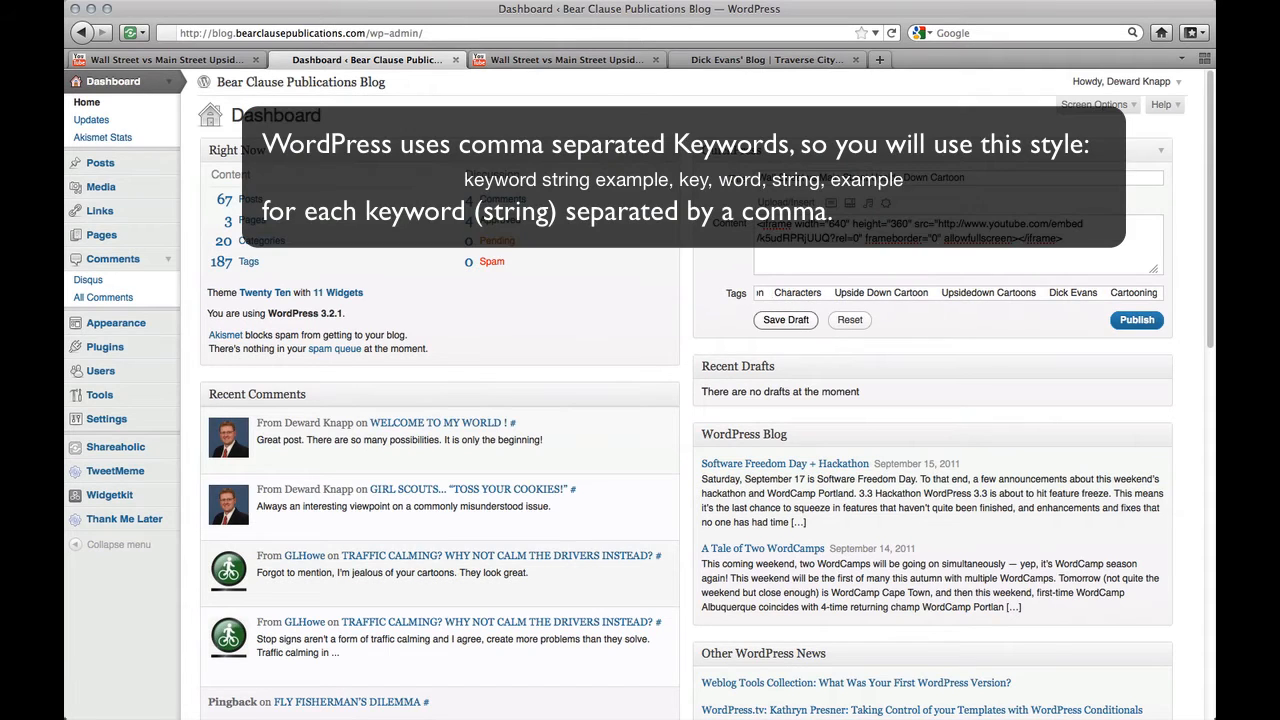
Separate the pasted QuickPress tags with commas, including Cartoon, Characters, Upside Down Cartoon, Upsidedown, Cartoons and Cartooning
key(BackSpace)
key(BackSpace)
key(BackSpace)
text(,Cartoon,)
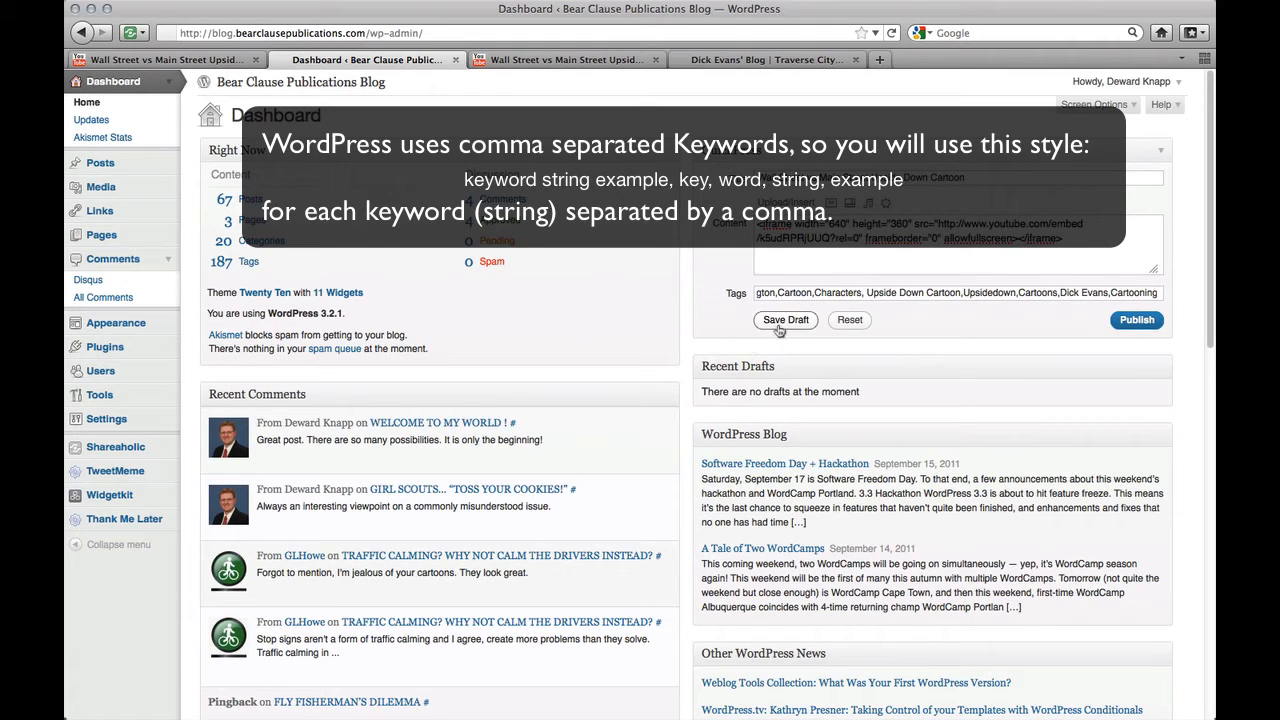
Publish the QuickPress post and view the embedded video on its blog page
click(1132, 322)
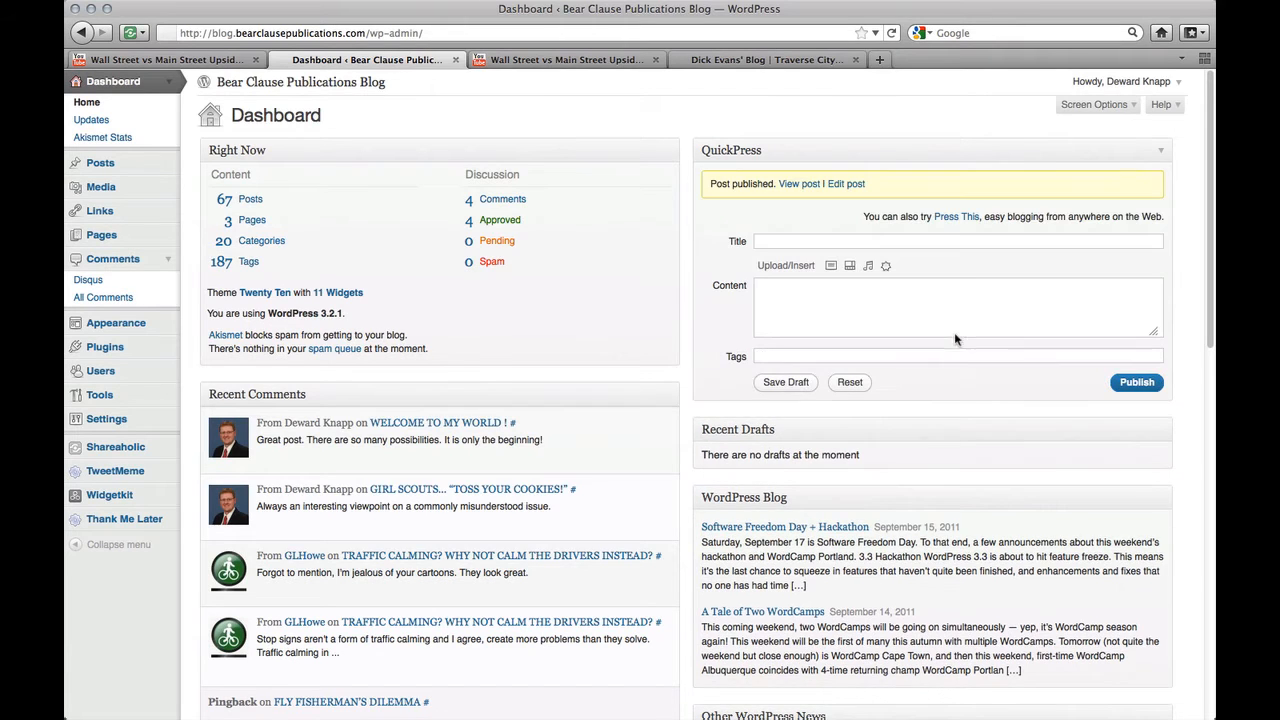
click(806, 186)
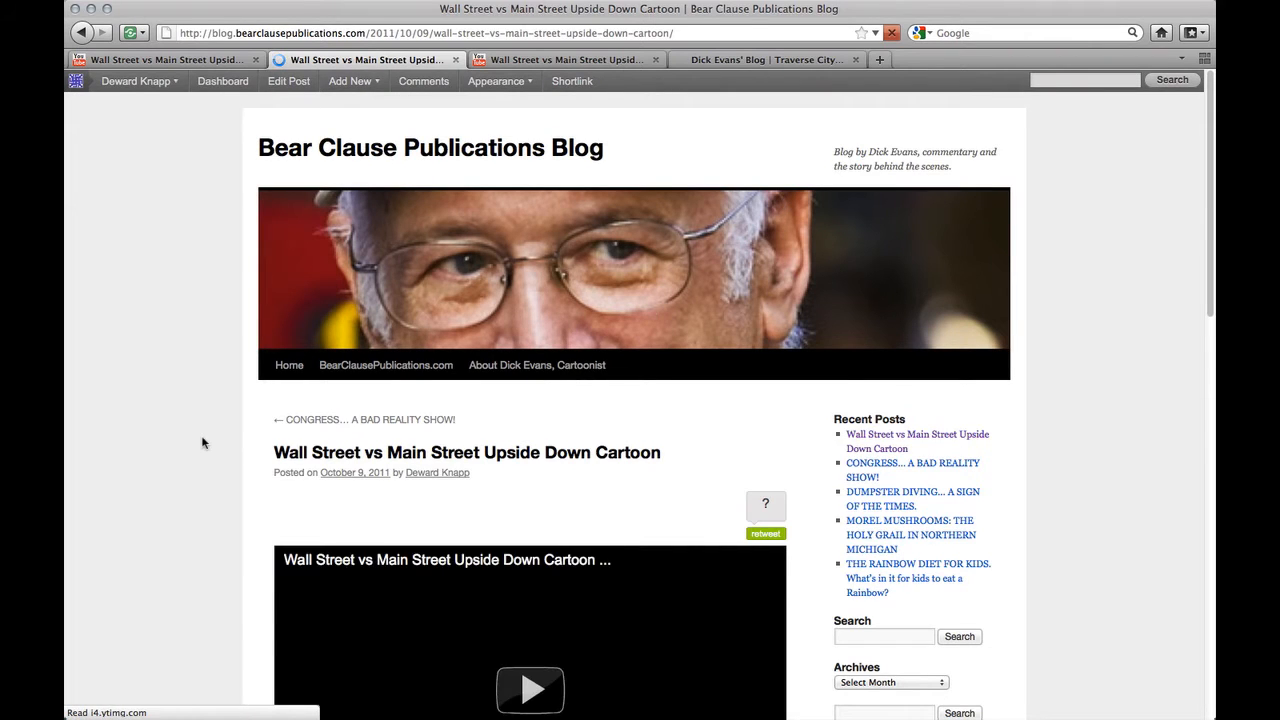
scroll(200, 420, down, 5)
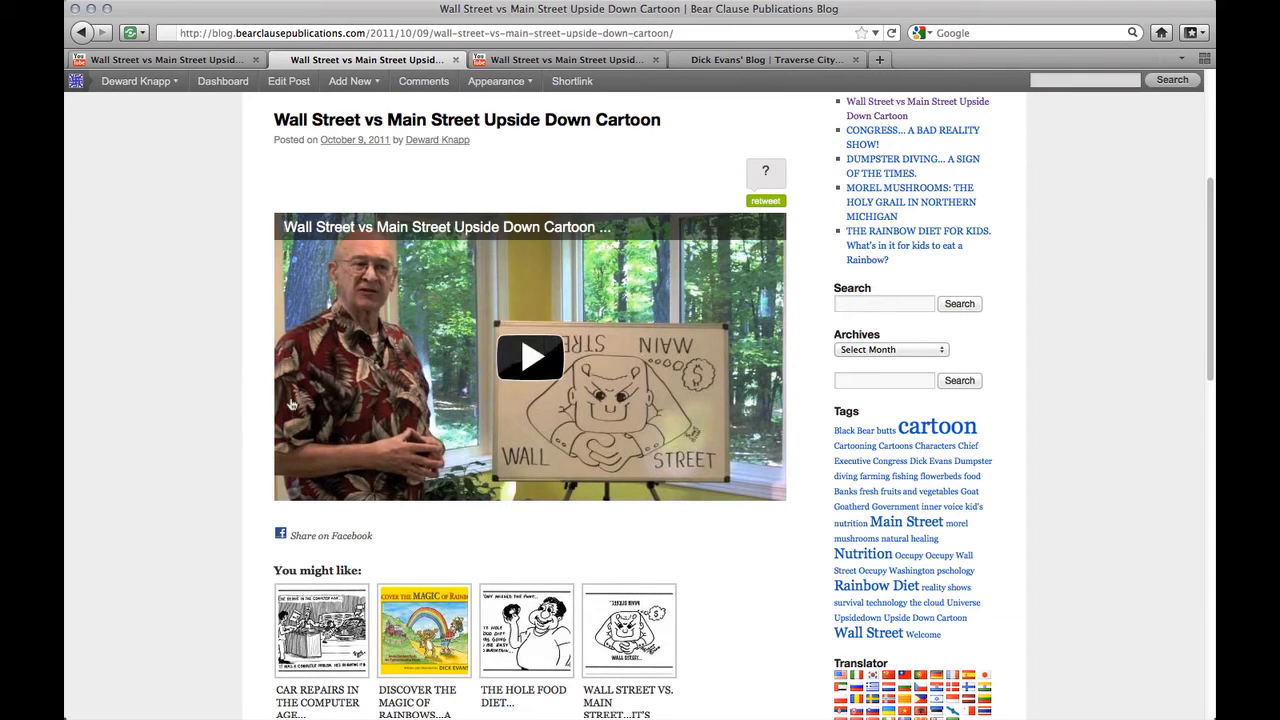
Open the published post for editing, add an empty paragraph below the embedded video and check it in the HTML source
click(283, 86)
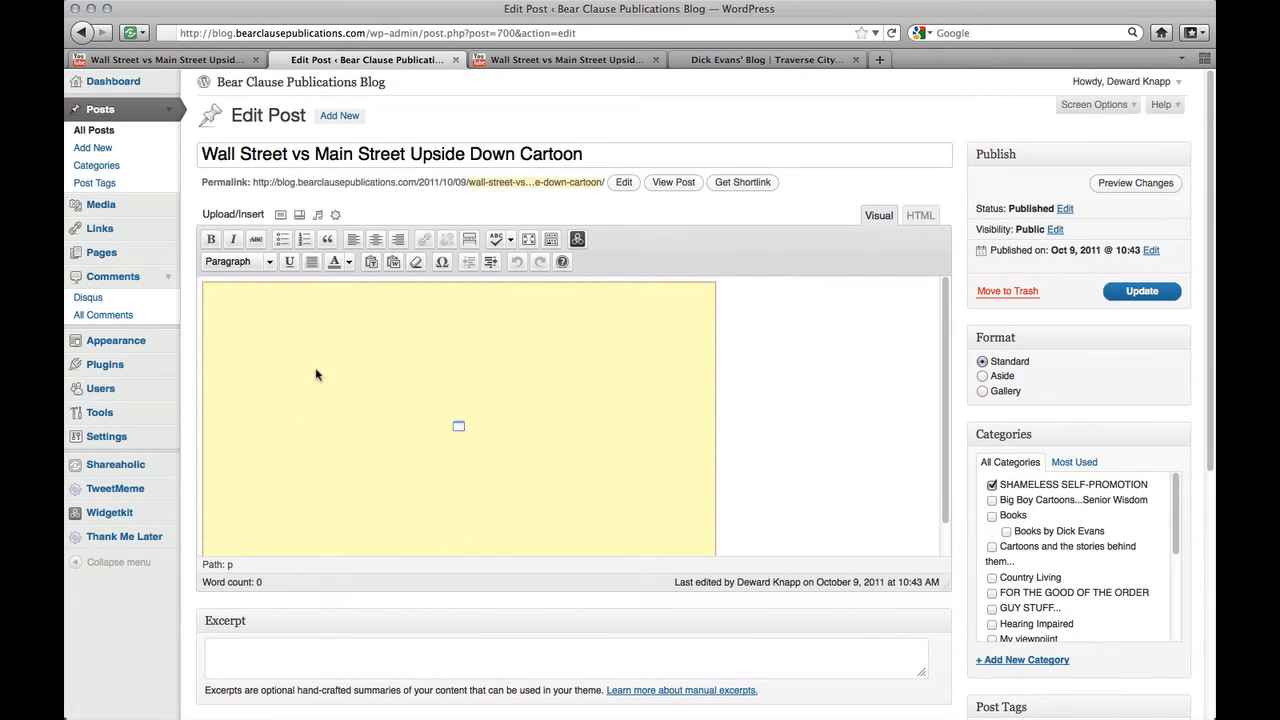
scroll(810, 445, down, 2)
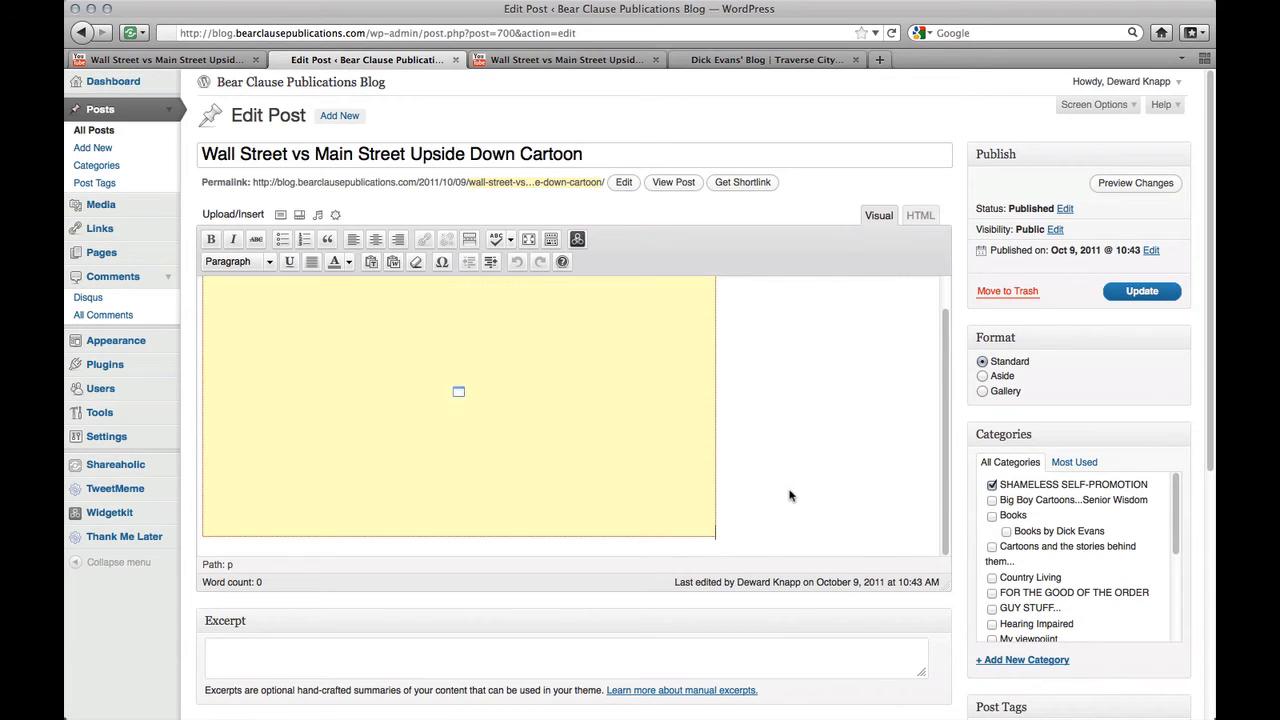
key(Return)
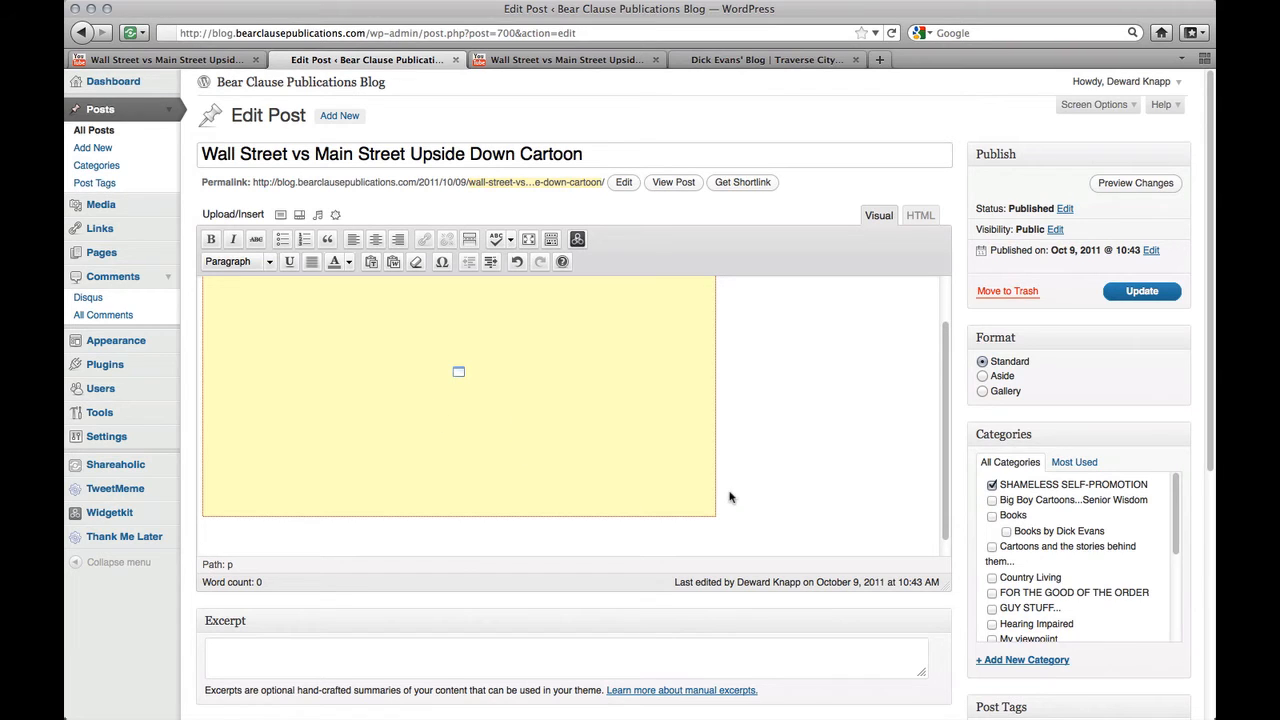
click(919, 215)
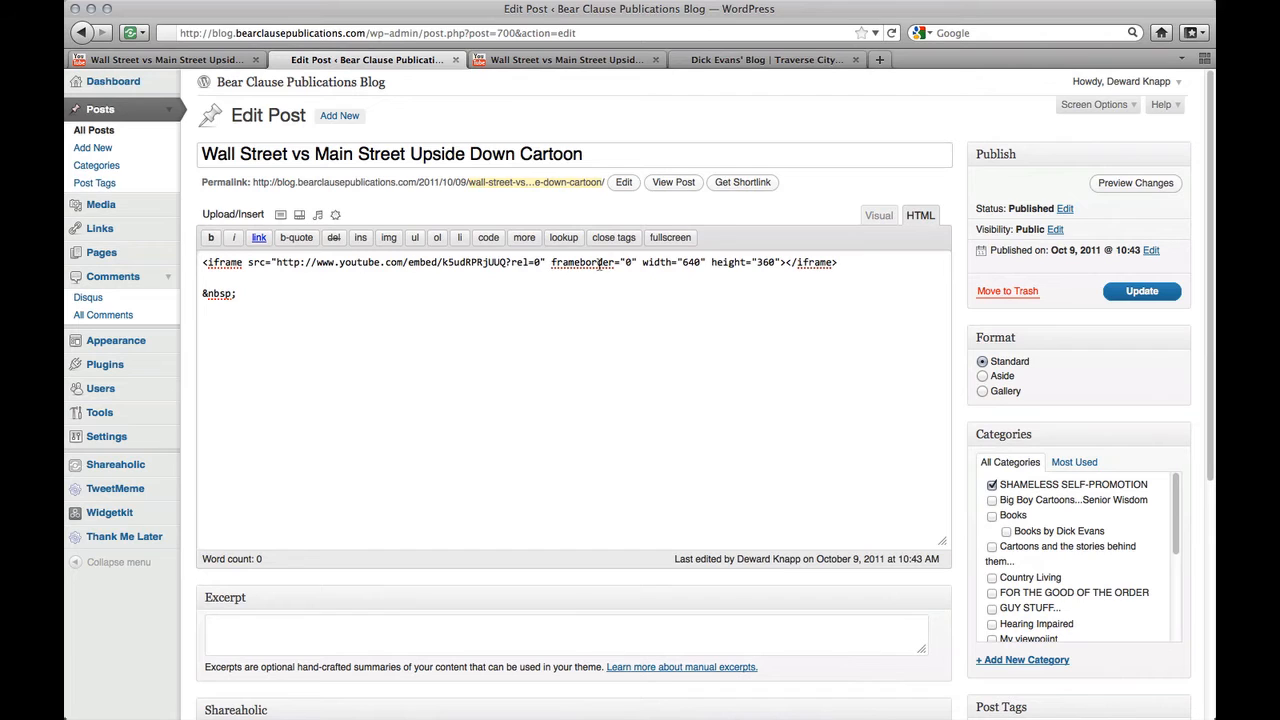
click(879, 216)
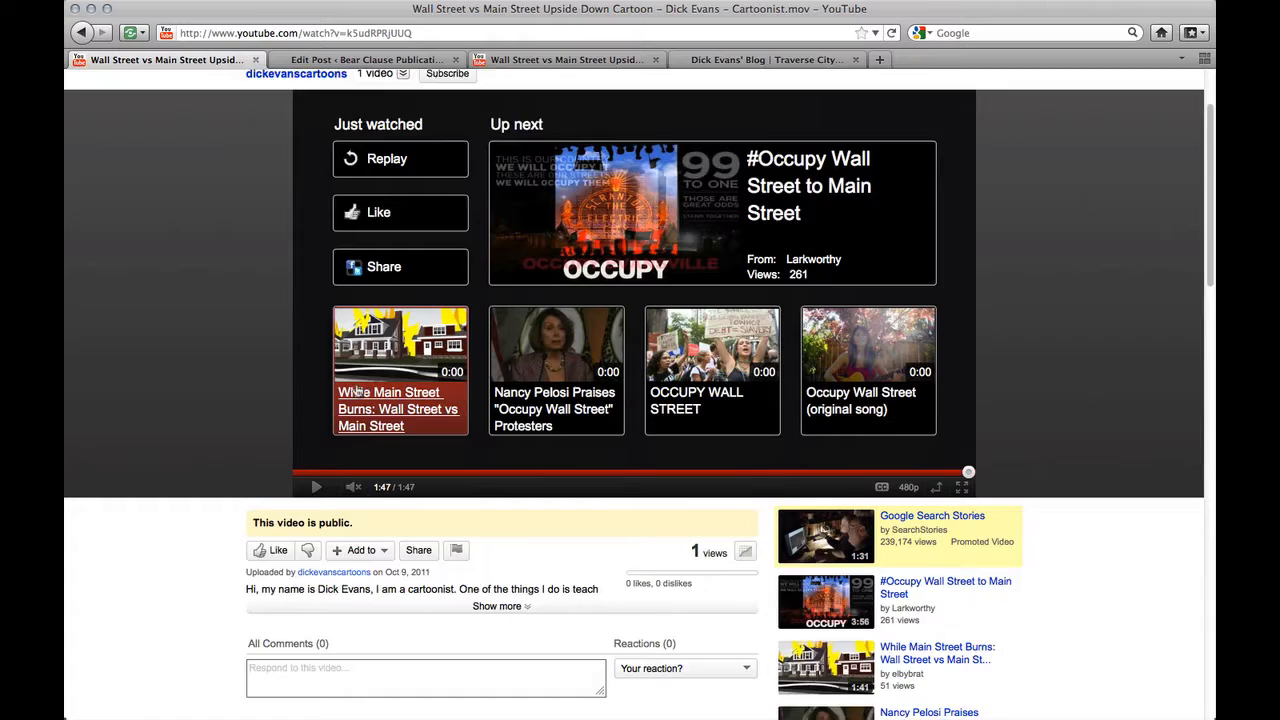
Copy the expanded YouTube description from its opening line through "Who Gets It." and paste it below the video in the post
scroll(320, 430, down, 3)
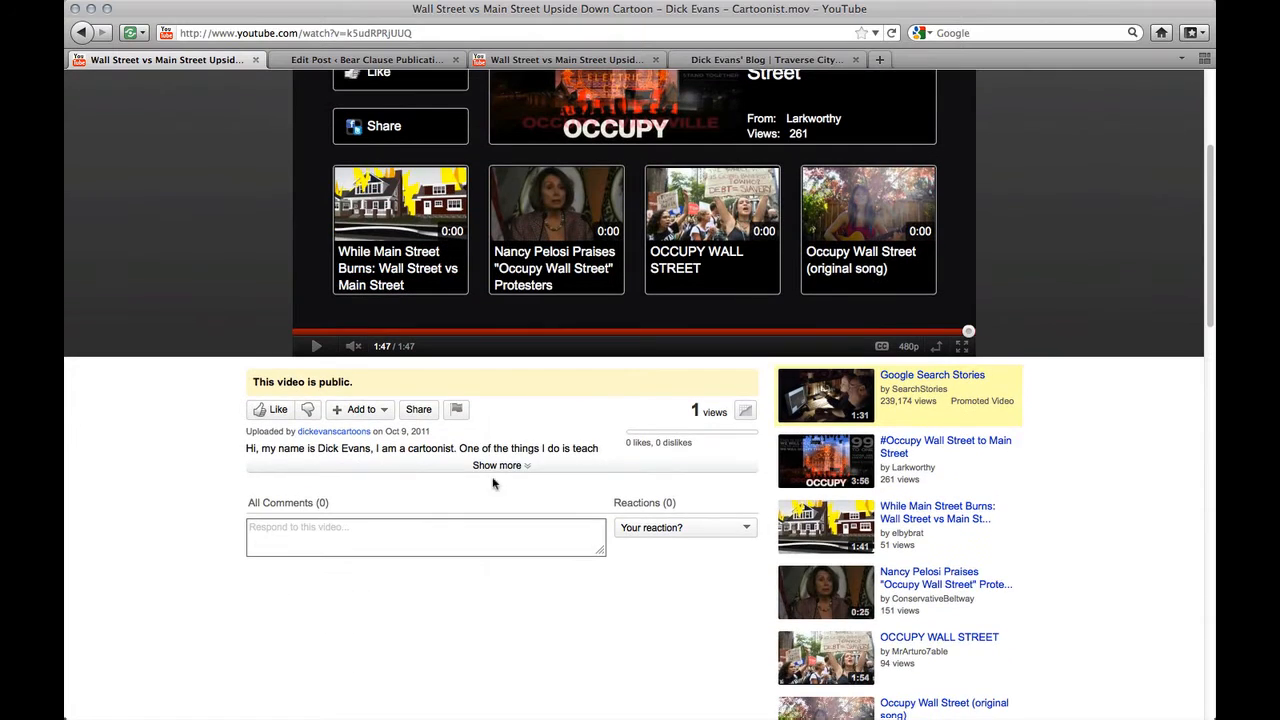
click(503, 470)
scroll(307, 512, down, 1)
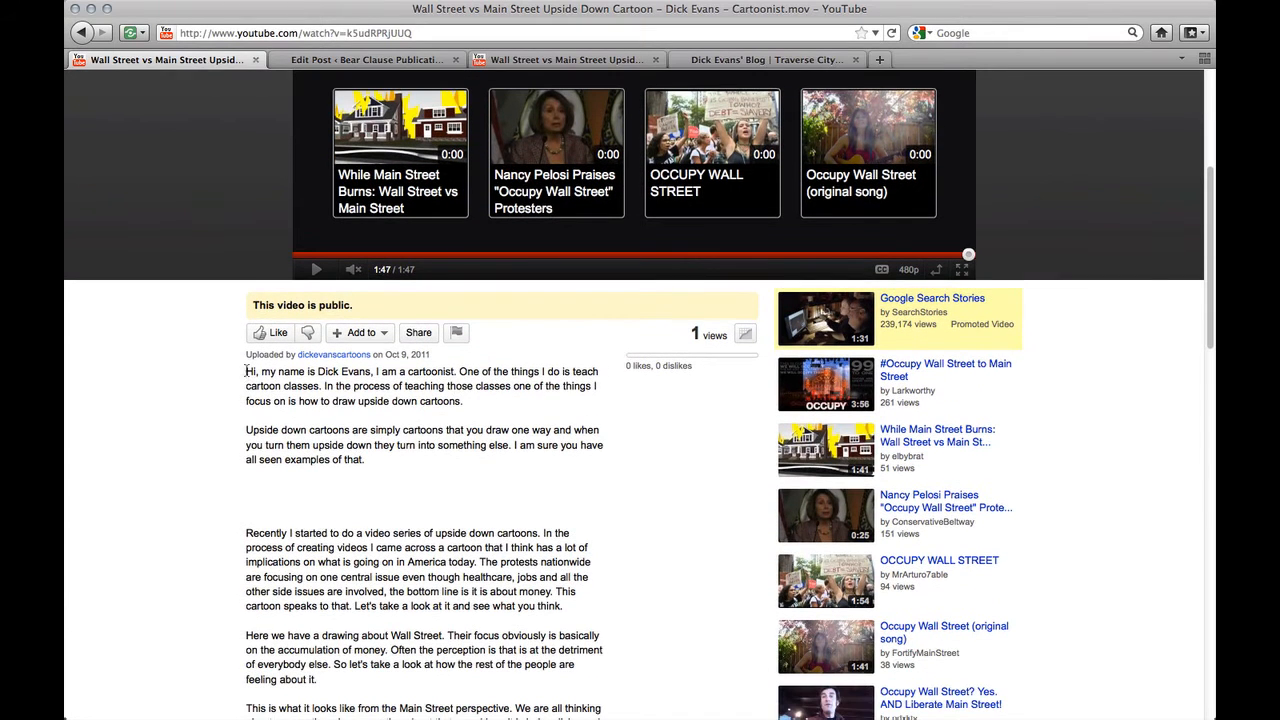
drag(246, 371, 476, 712)
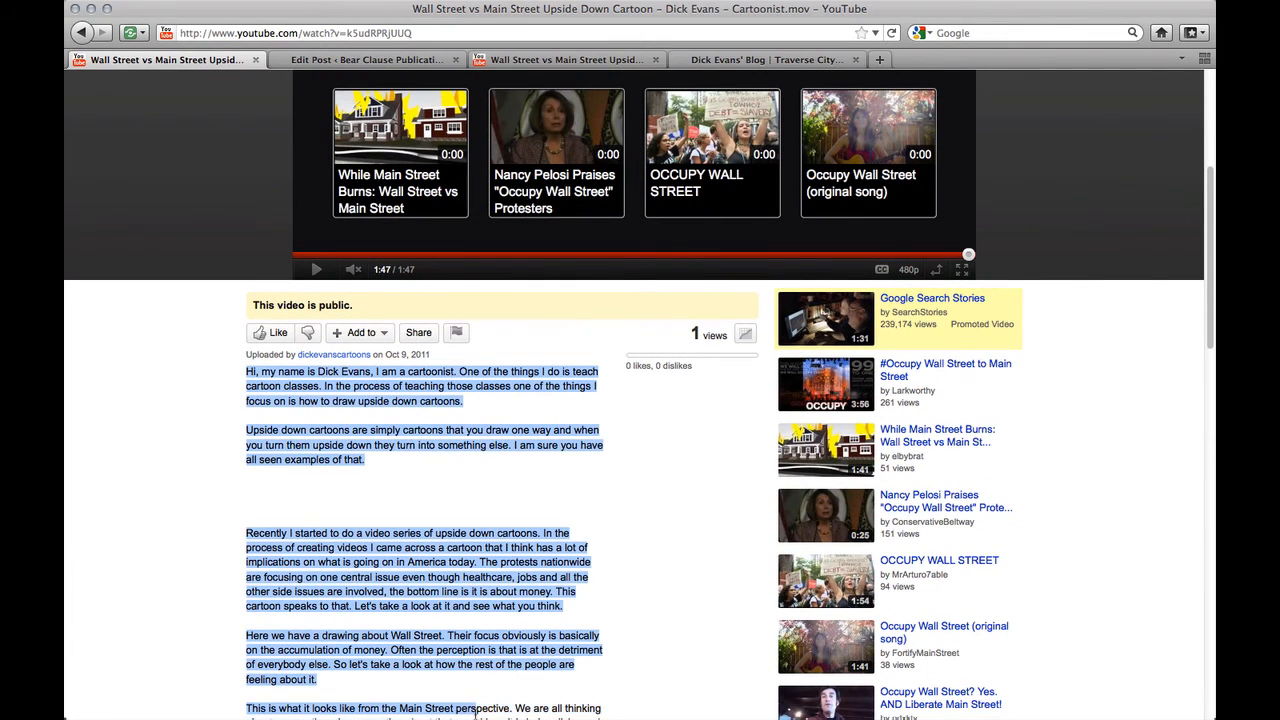
scroll(509, 668, down, 1)
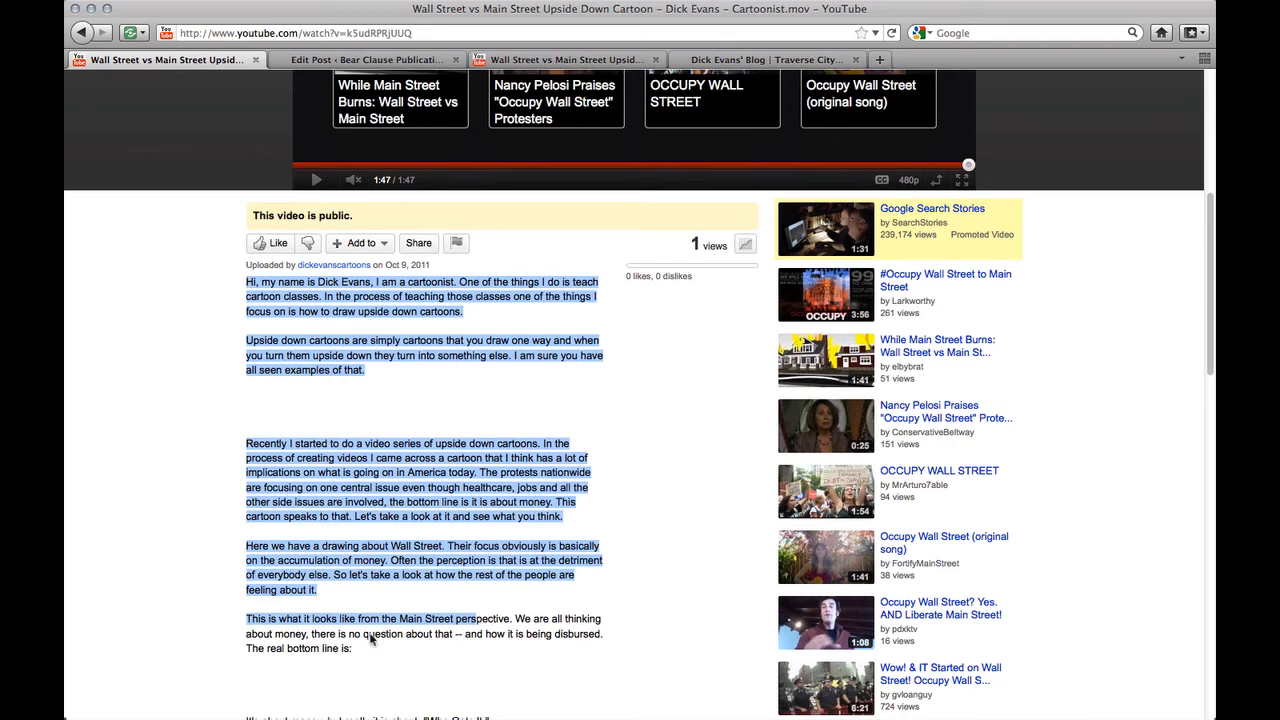
scroll(400, 630, down, 1)
click(508, 641)
drag(490, 634, 247, 192)
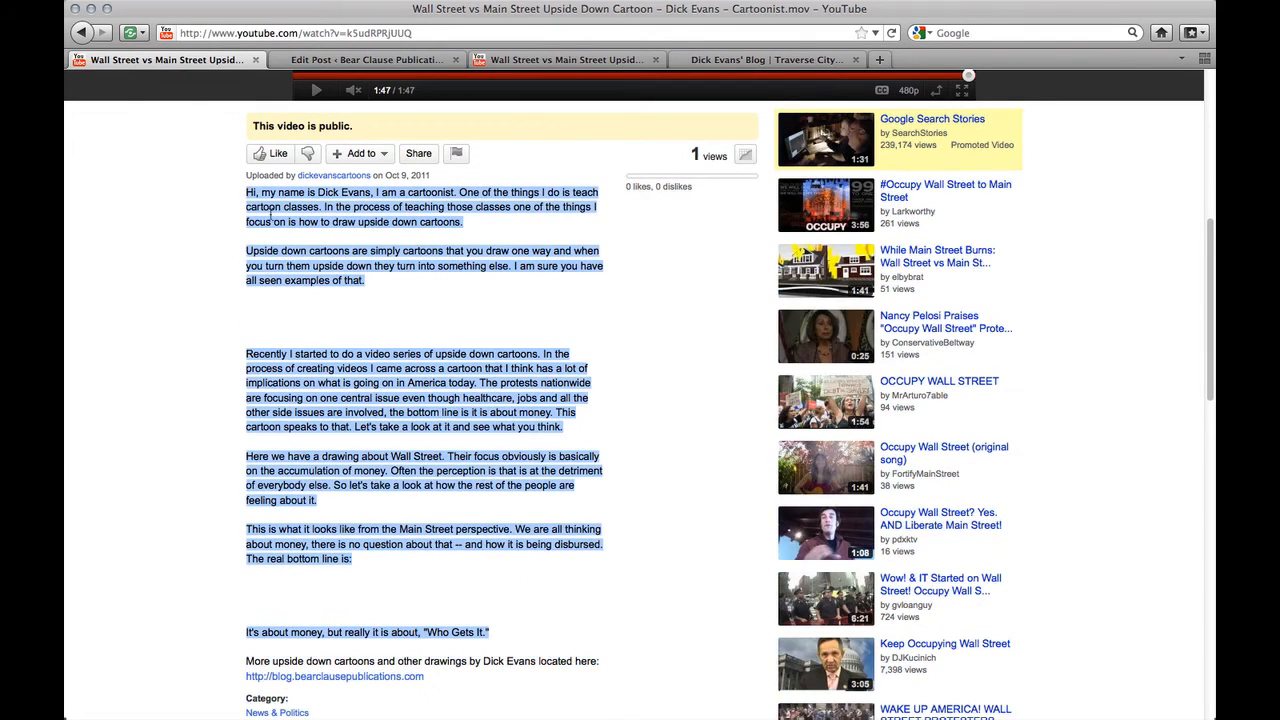
click(396, 60)
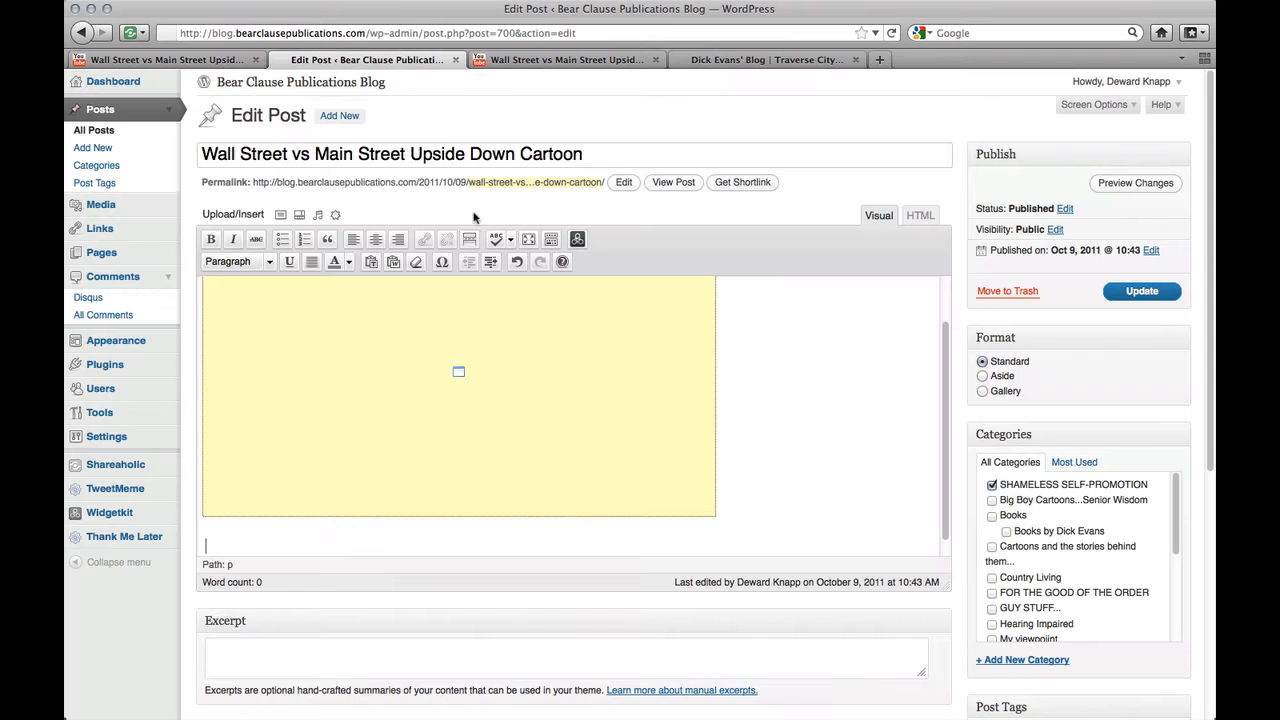
key(super+v)
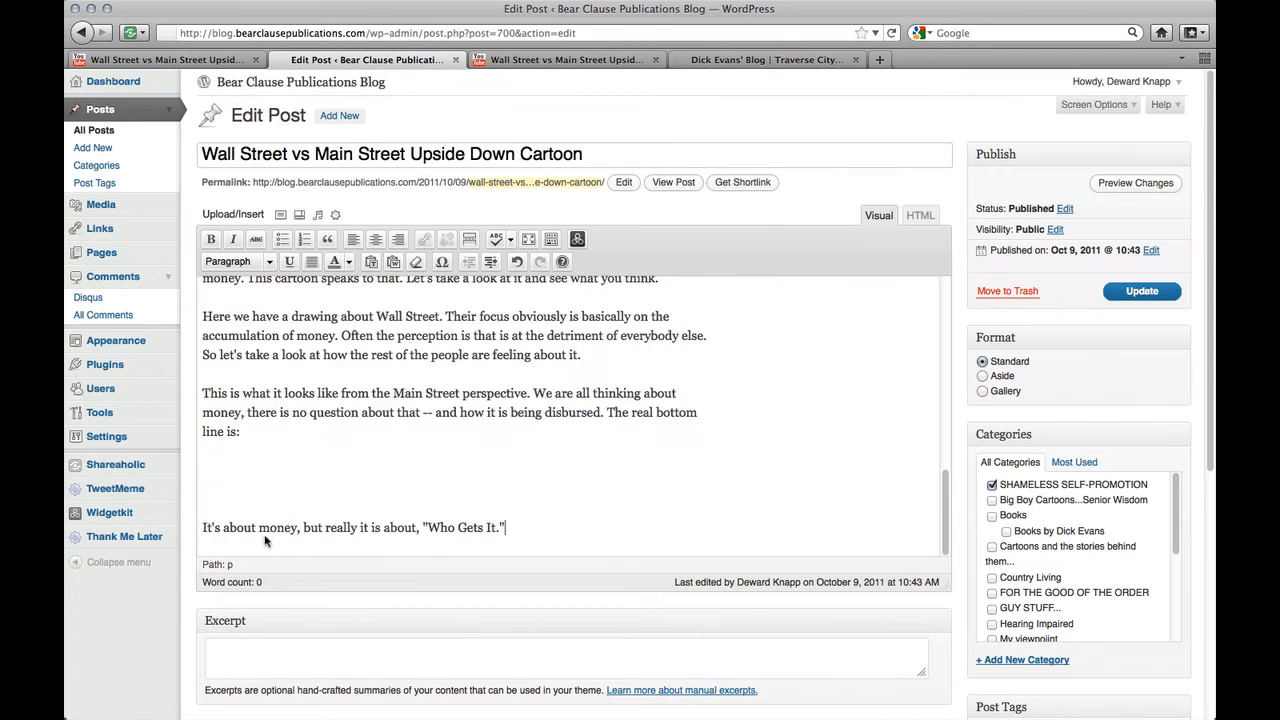
Remove the surplus blank lines above "It's about money, but really it is about" in the post
click(270, 512)
key(BackSpace)
key(BackSpace)
key(BackSpace)
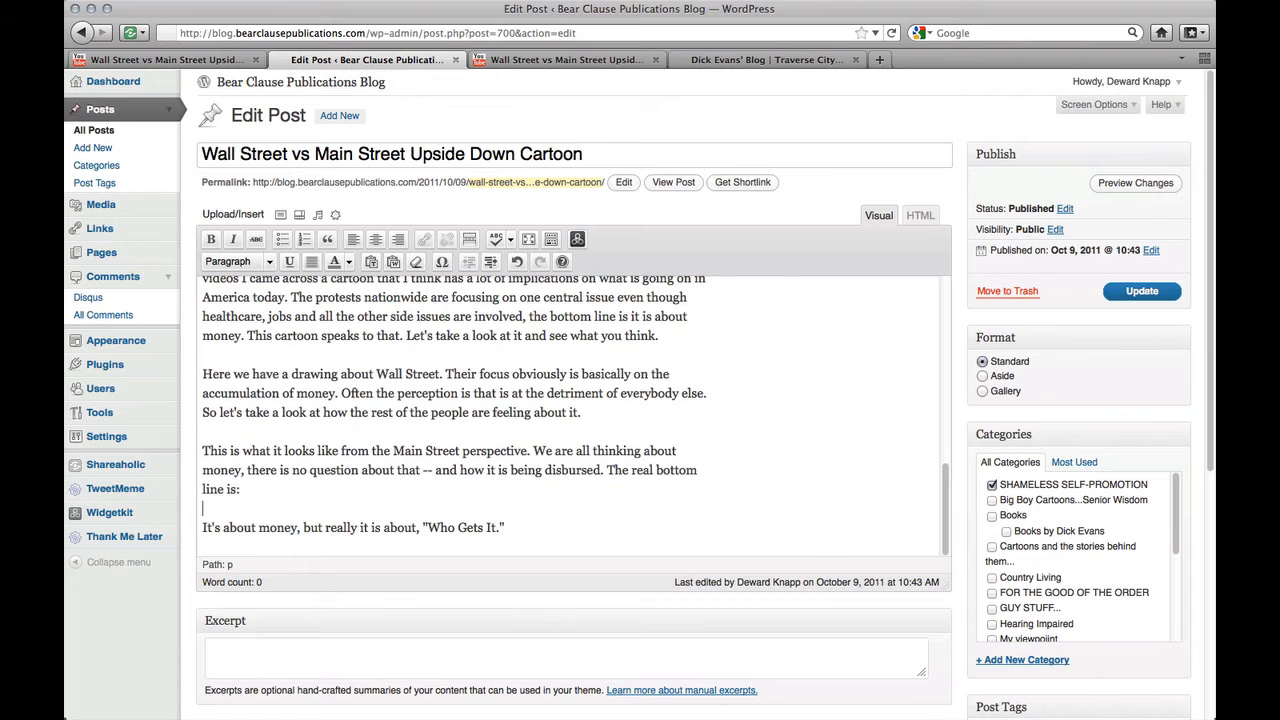
key(BackSpace)
Delete the extra blank lines above the paragraph beginning "Recently I started to do a video series"
scroll(270, 416, up, 3)
click(204, 398)
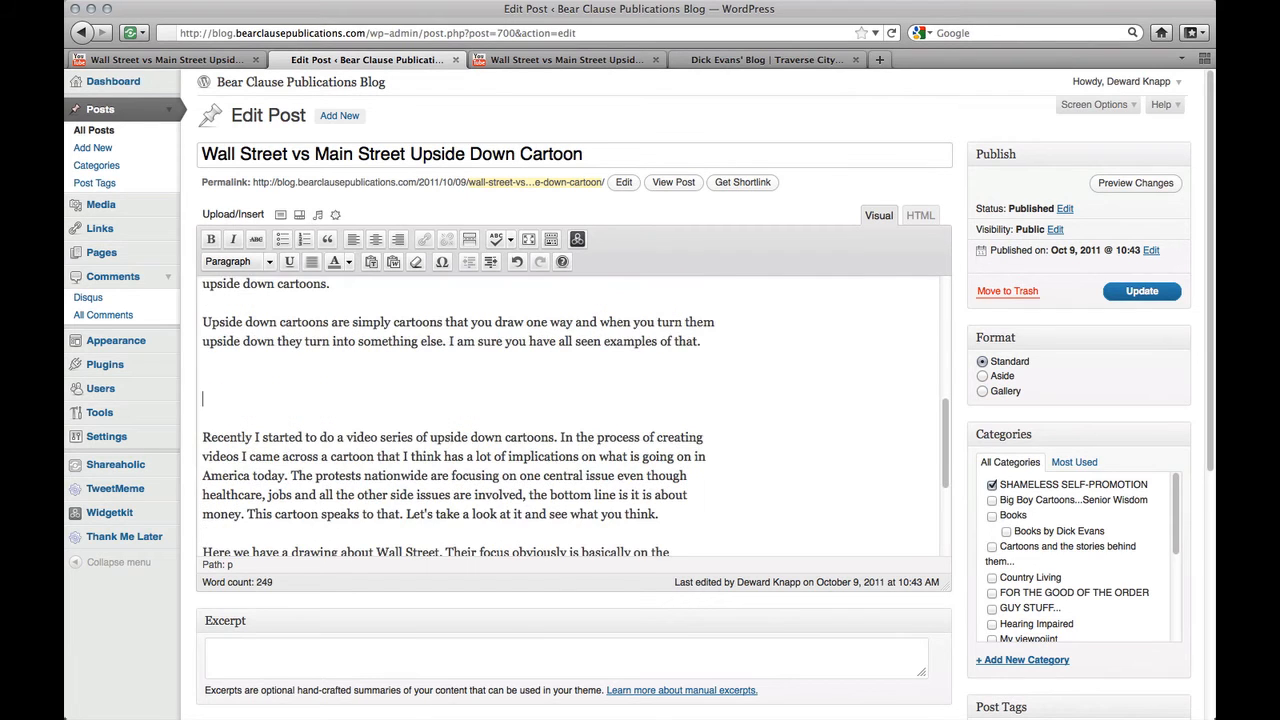
key(BackSpace)
key(BackSpace)
key(BackSpace)
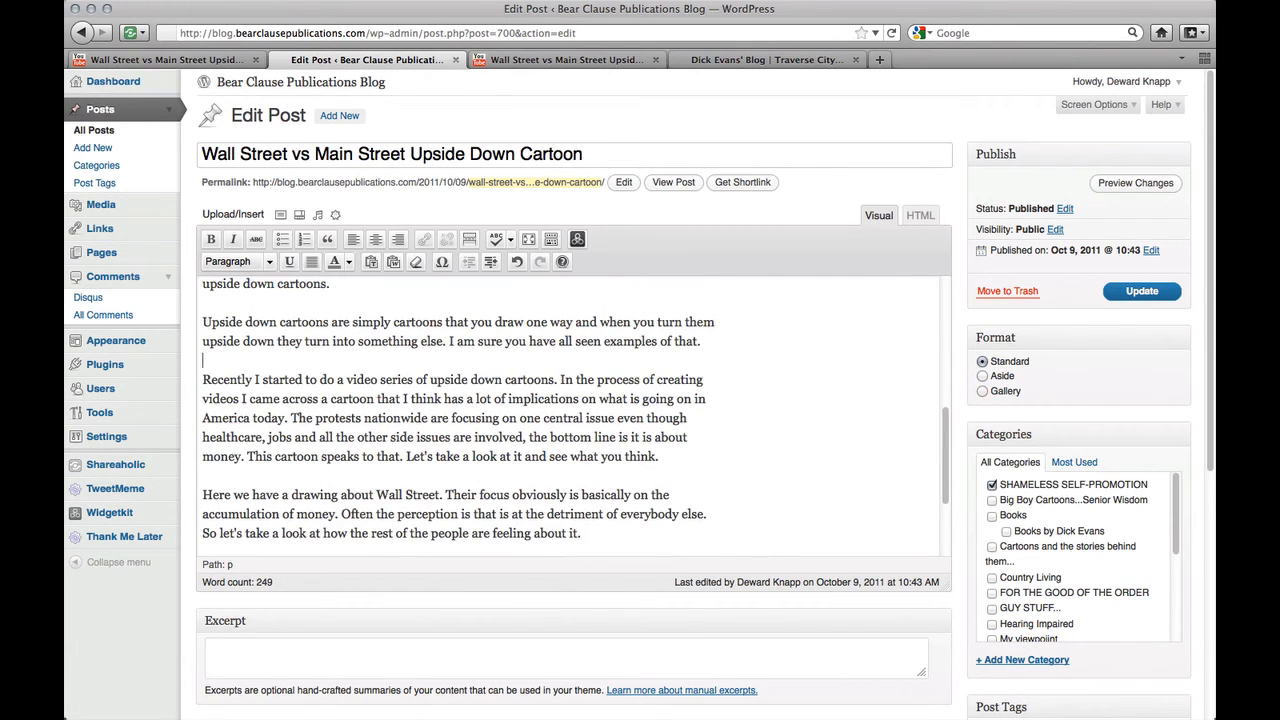
Review the post from the embedded video down to the description text, post tags and All in One SEO Pack fields
key(Up)
key(Up)
key(Up)
key(Up)
key(Up)
key(Up)
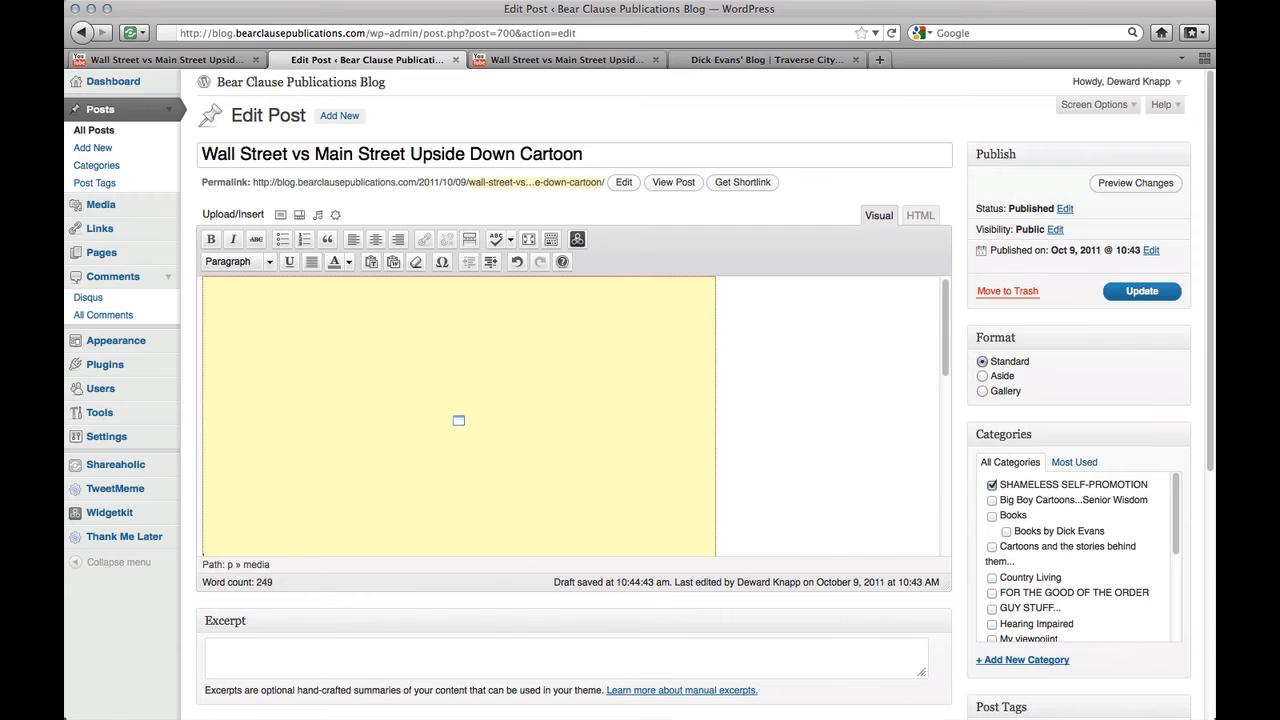
scroll(811, 471, down, 3)
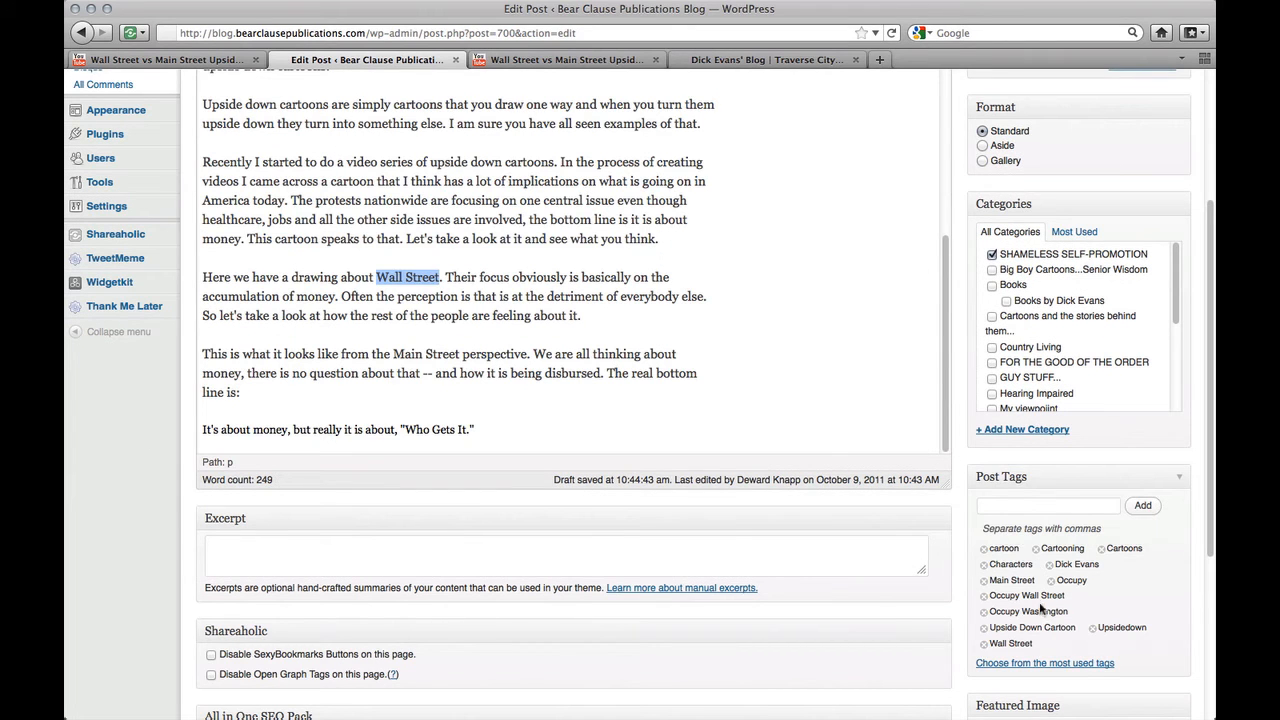
scroll(1066, 556, down, 5)
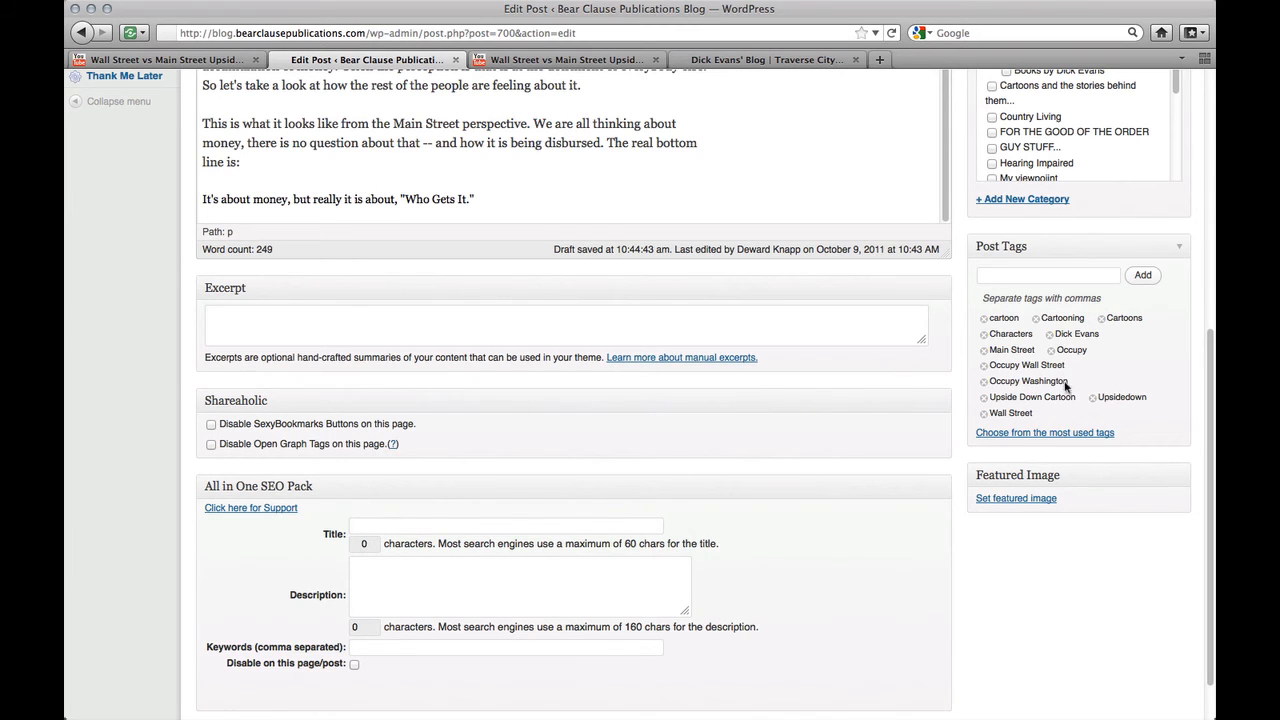
Update the edited post and reload the Bear Clause Publications Blog's home page
scroll(1066, 388, up, 10)
click(1142, 291)
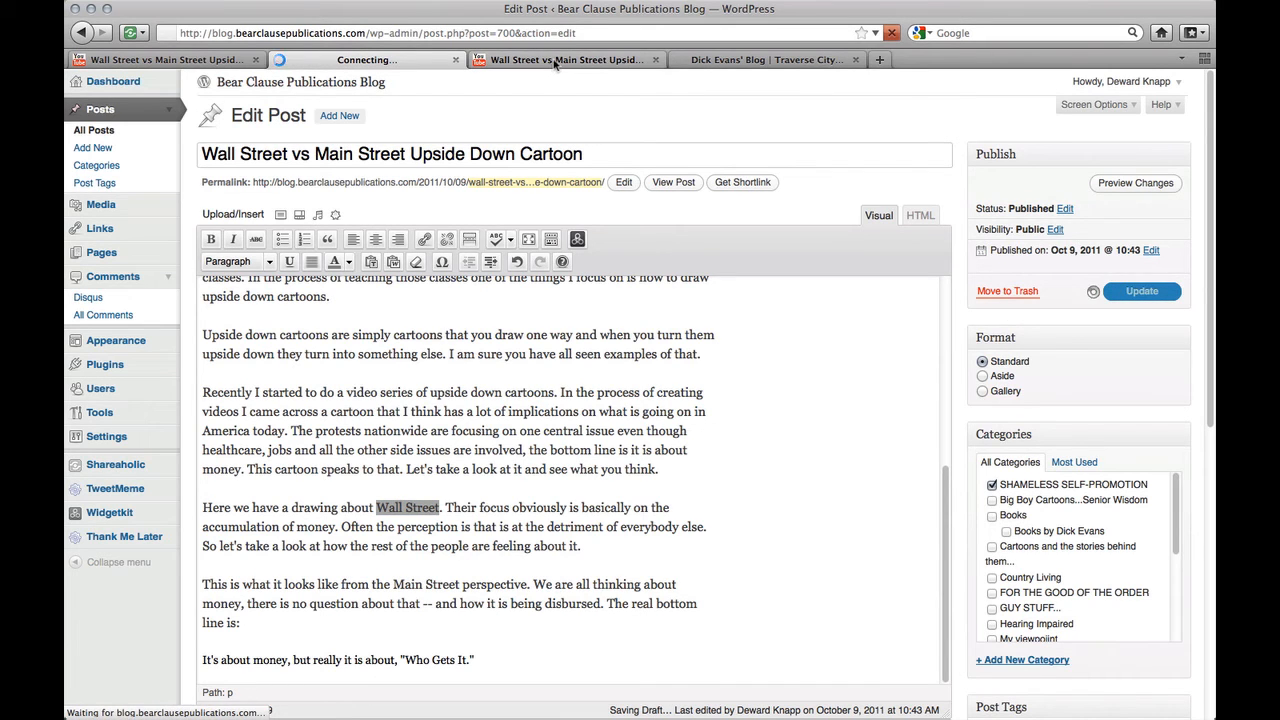
click(765, 59)
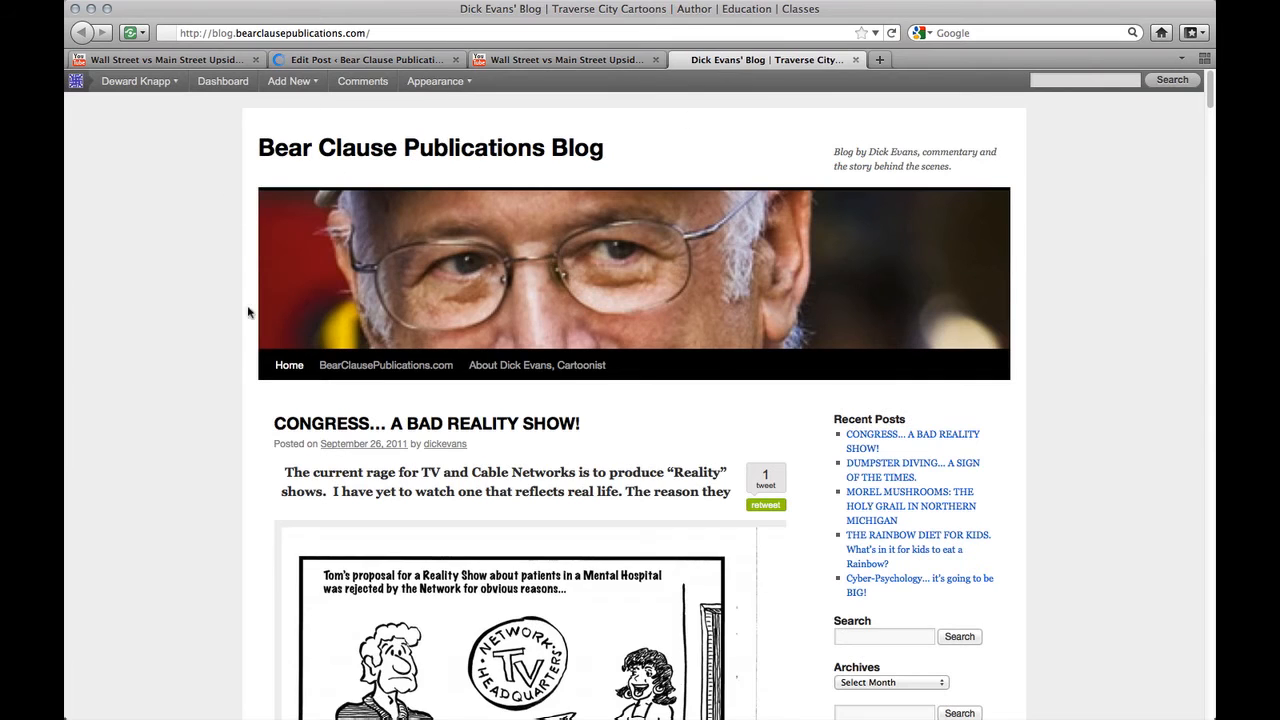
right_click(200, 286)
click(218, 325)
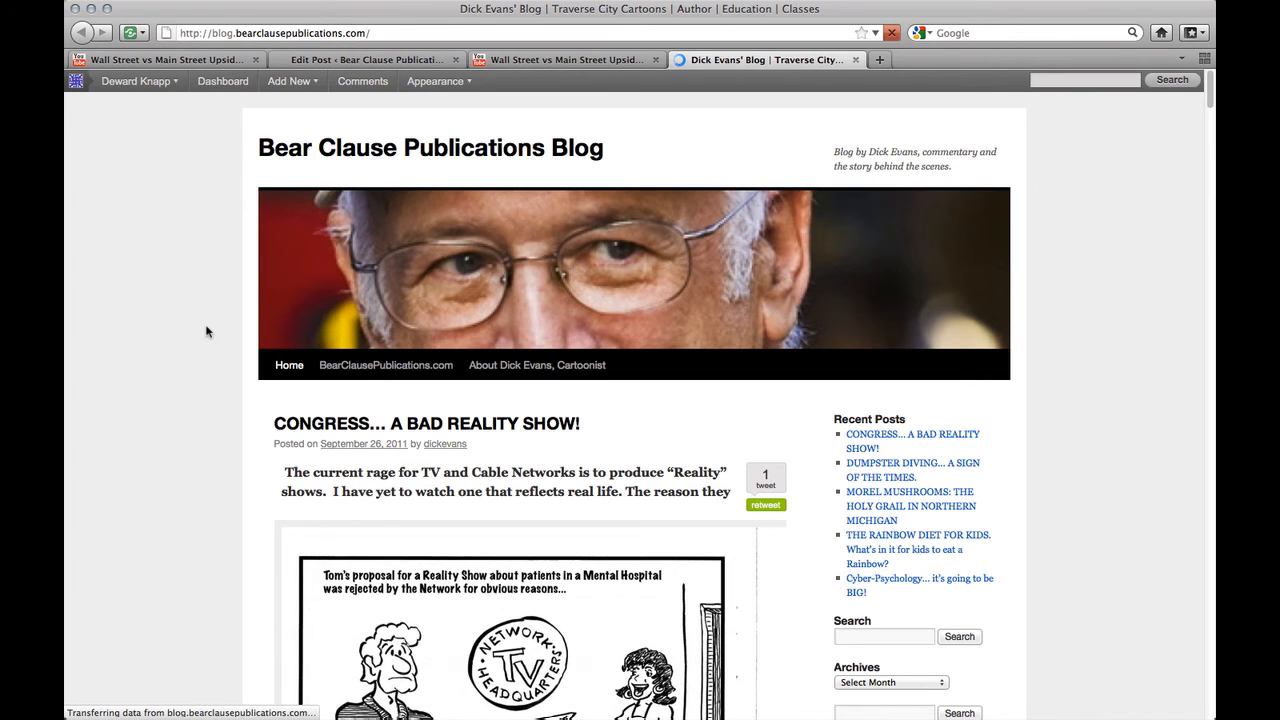
Play the embedded video in the Wall Street vs Main Street Upside Down Cartoon post on the blog's home page
scroll(193, 342, down, 3)
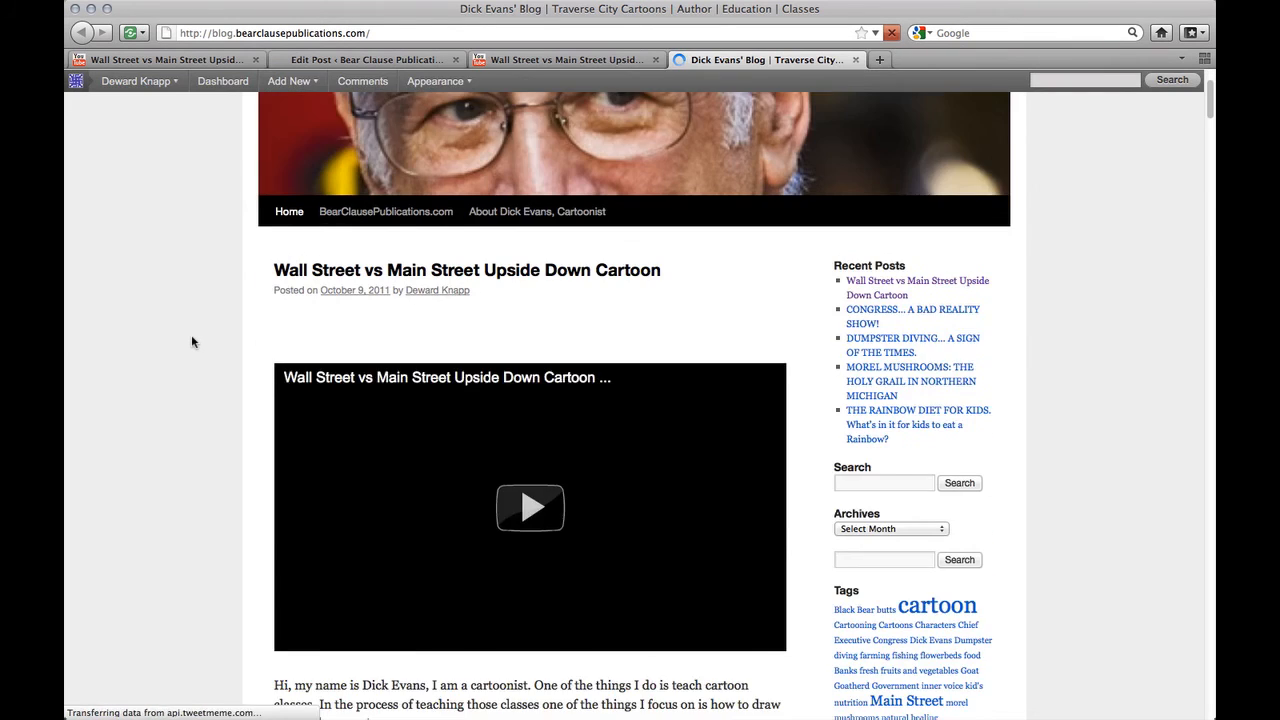
scroll(191, 340, down, 2)
click(513, 362)
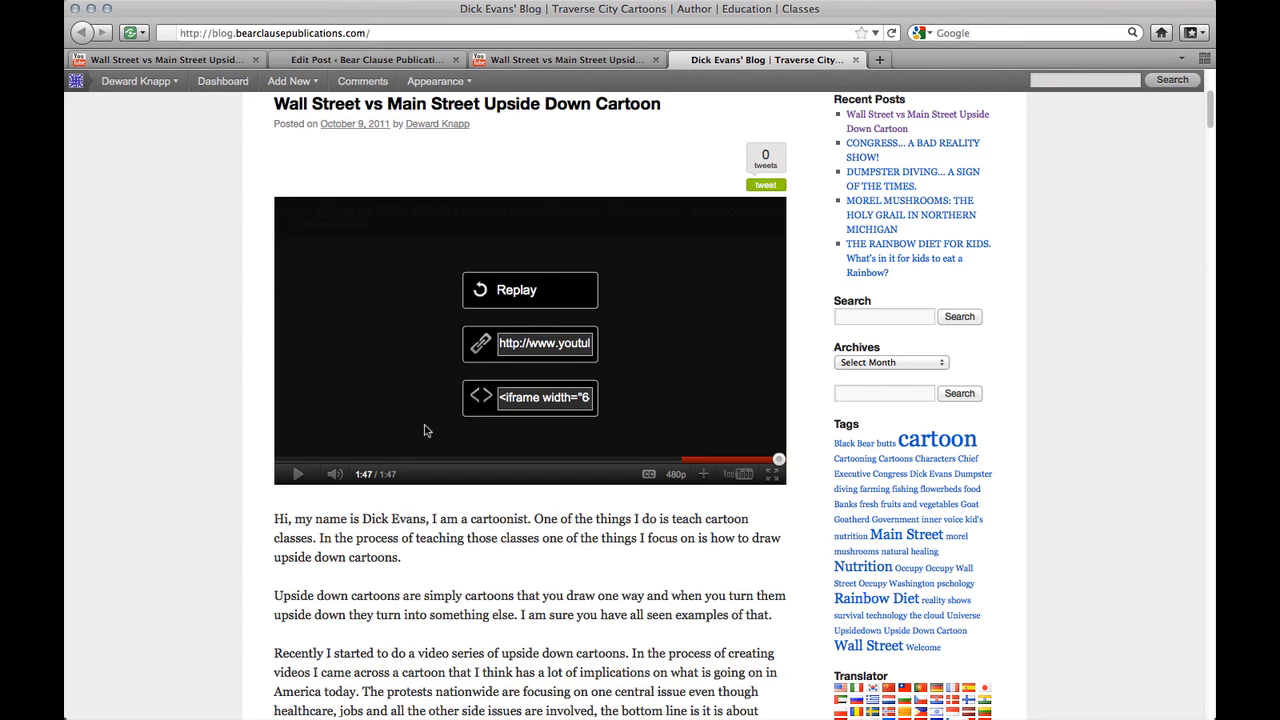
Replay the embedded video and look through the full cartoon post down to the start of the Congress post
click(479, 290)
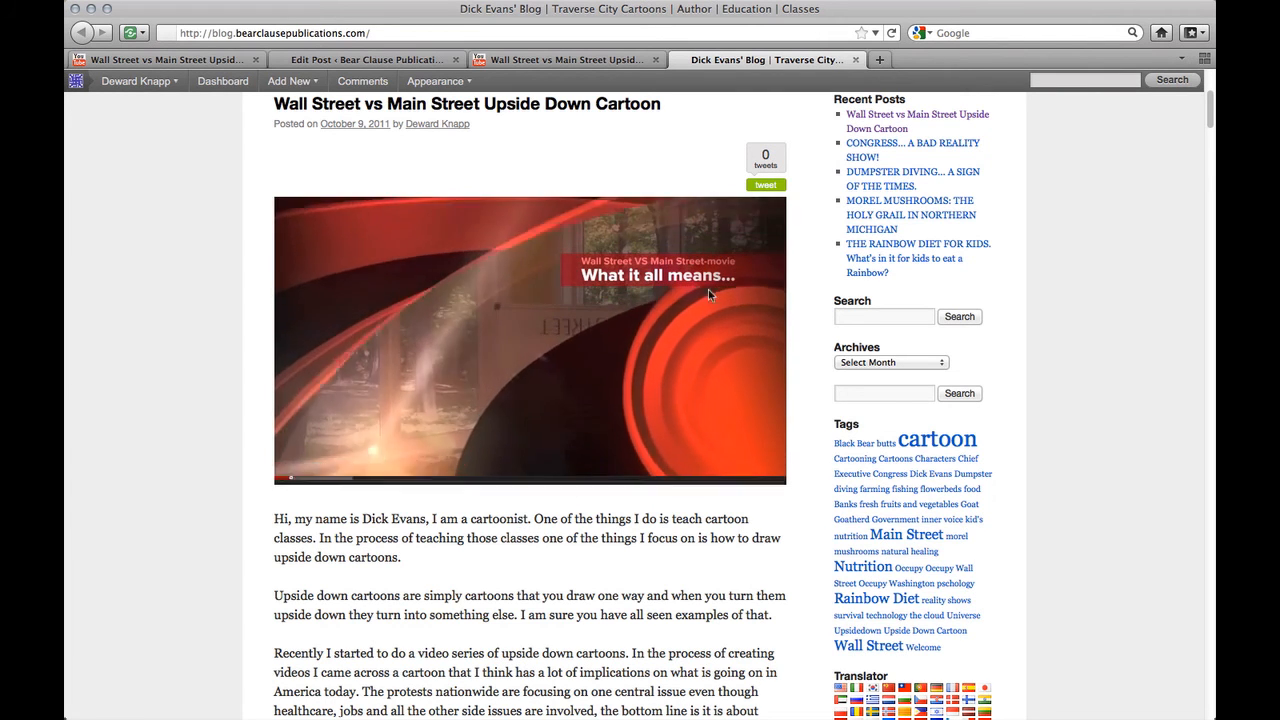
scroll(652, 549, down, 8)
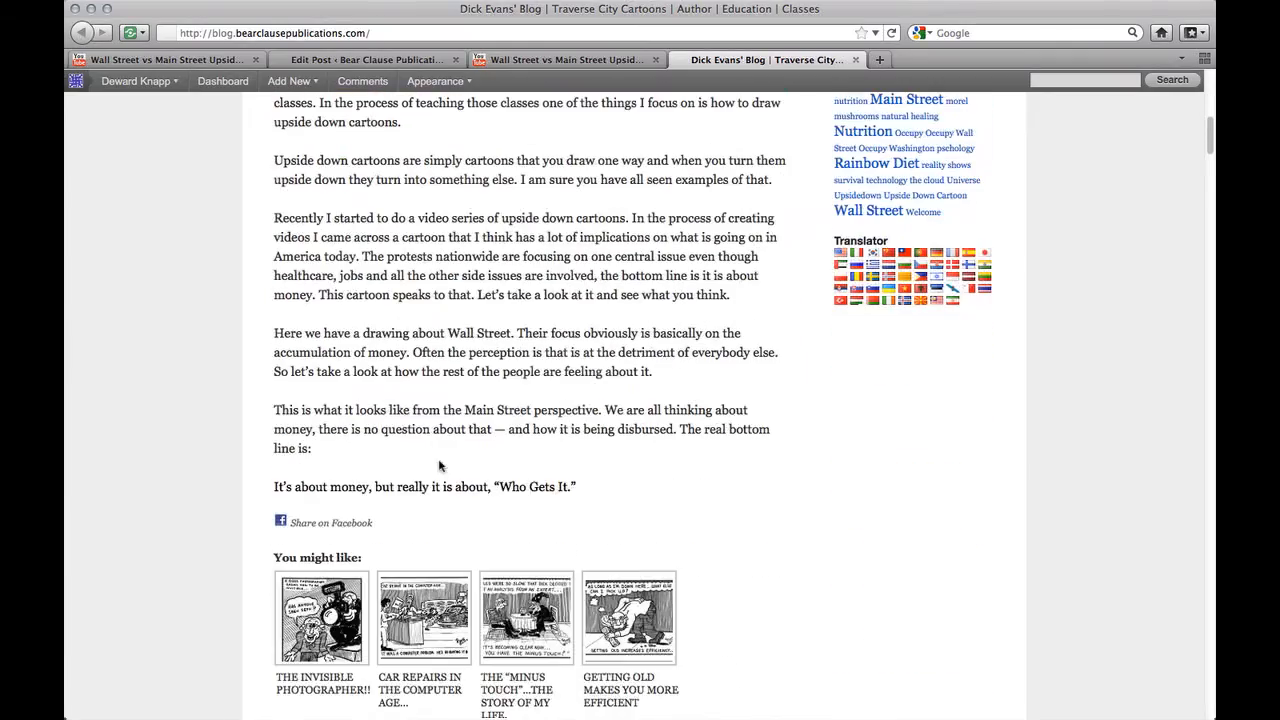
scroll(585, 343, down, 12)
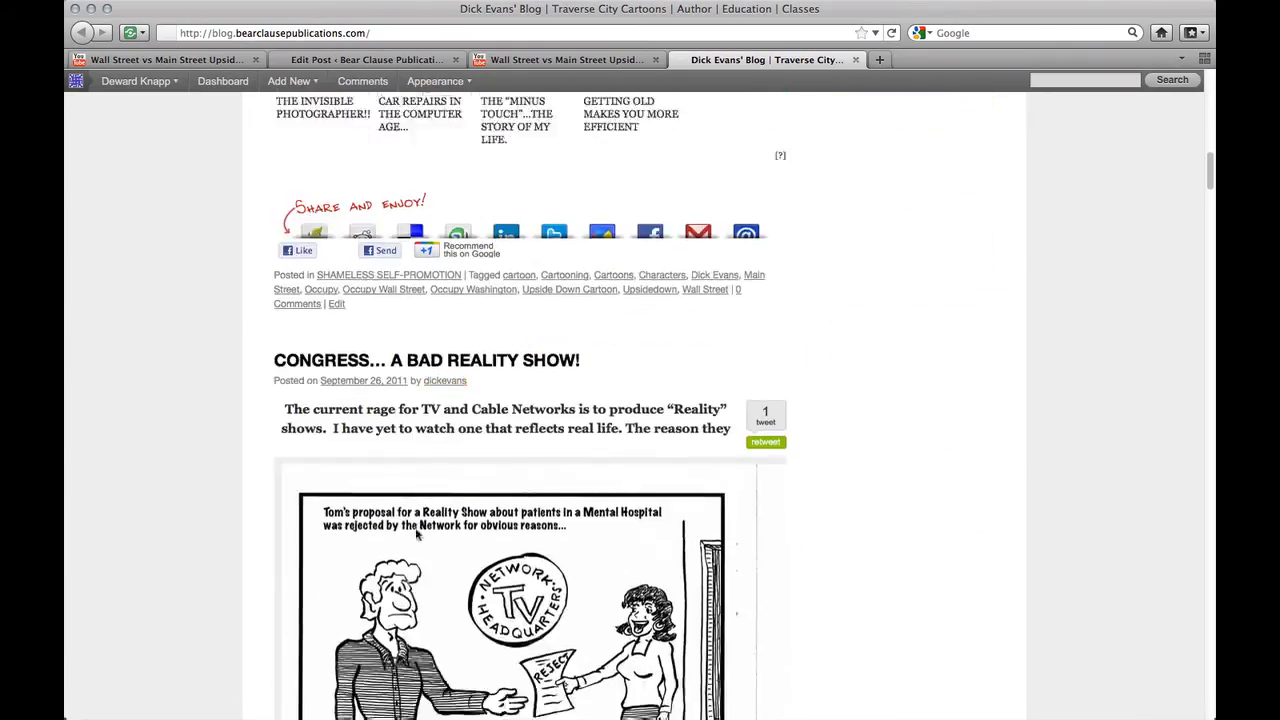
scroll(318, 501, up, 20)
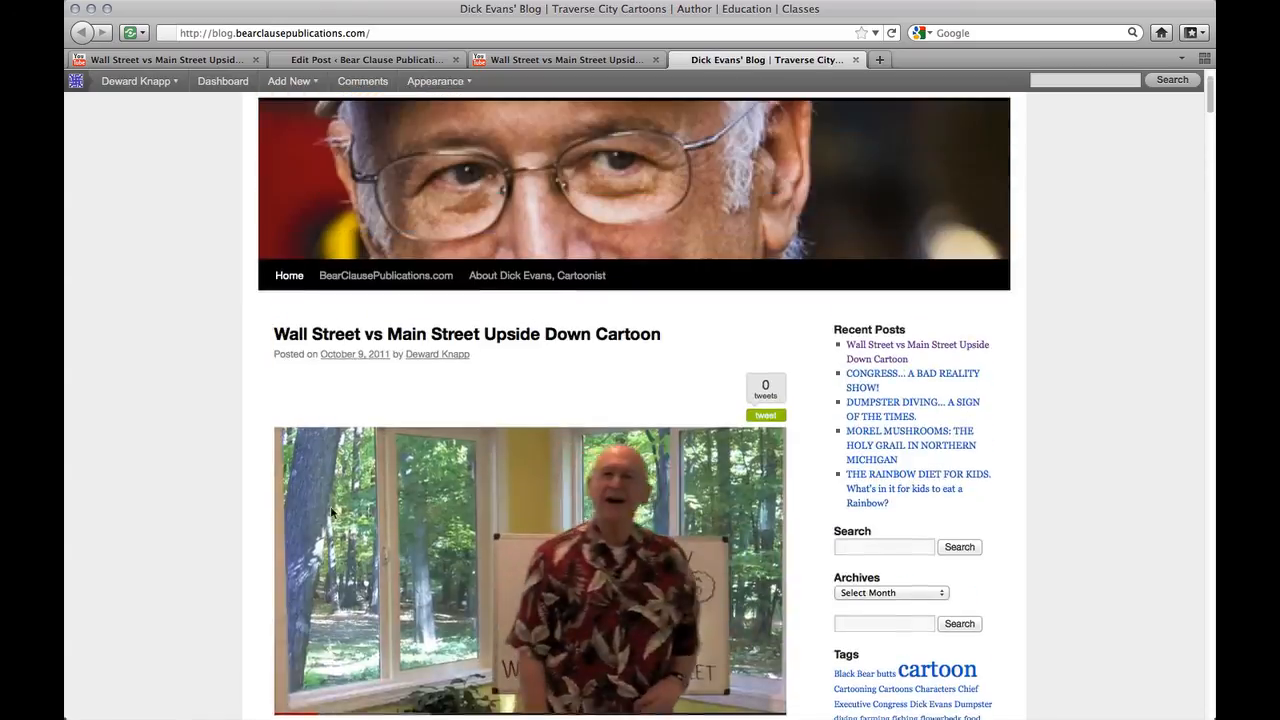
Check the Wall Street post's excerpt, Continue reading link and tags, and the Congress post below it, on the blog's home page
click(398, 340)
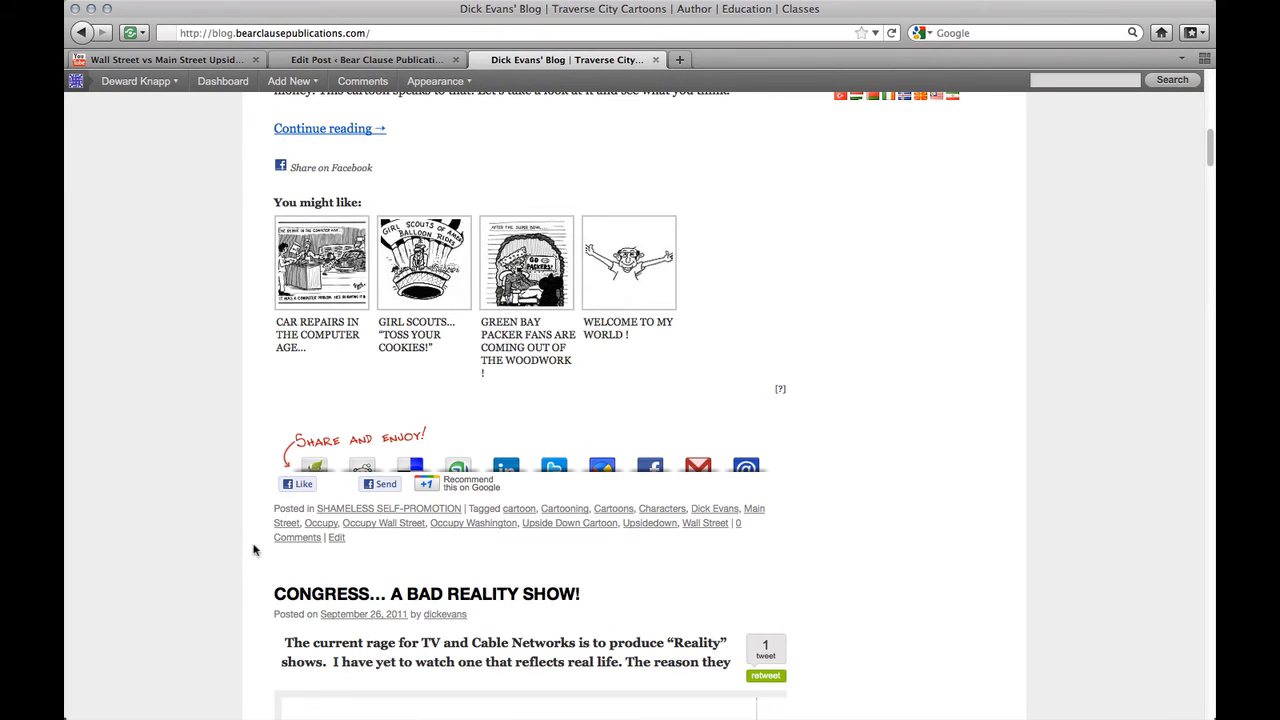
scroll(253, 549, down, 5)
scroll(253, 549, up, 7)
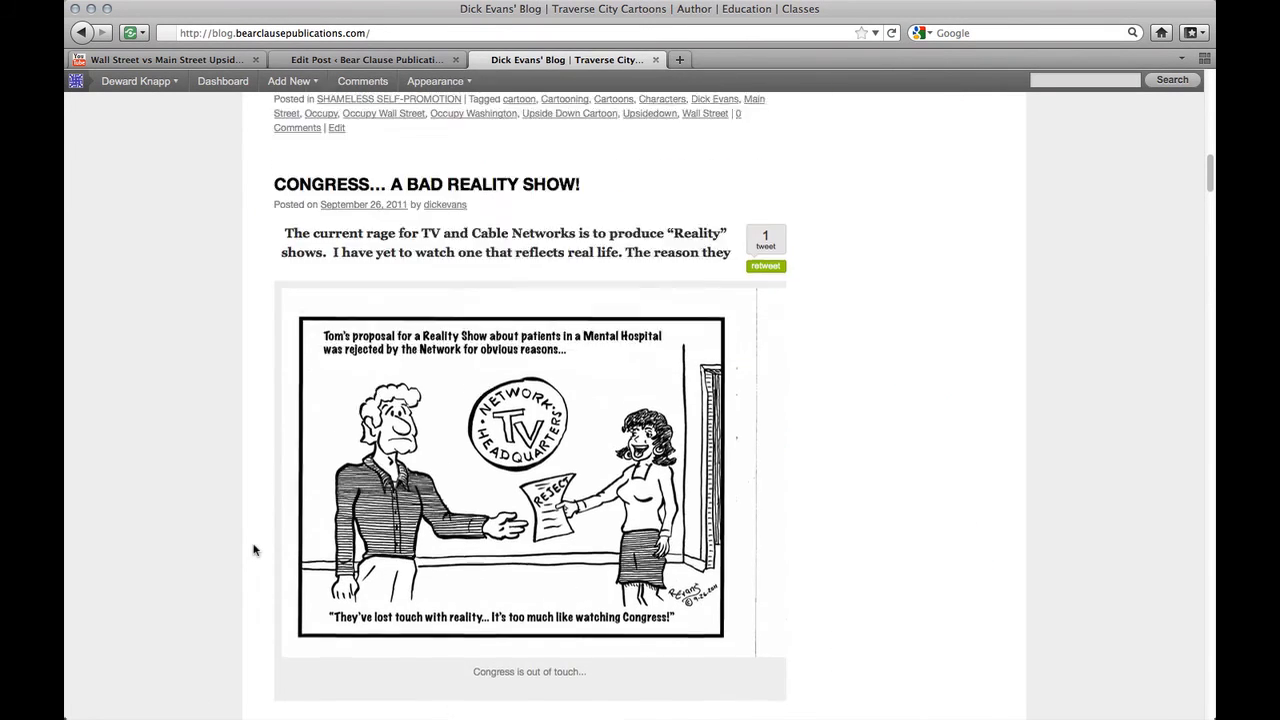
scroll(253, 549, up, 3)
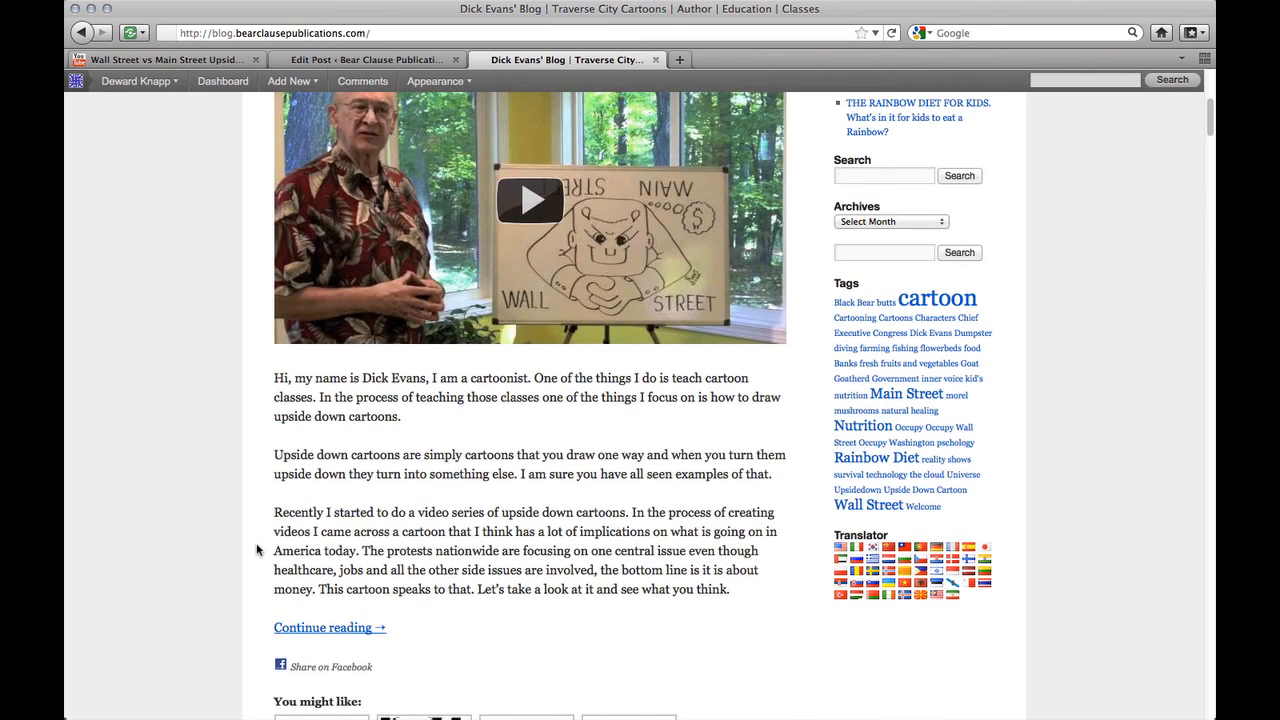
scroll(256, 549, up, 5)
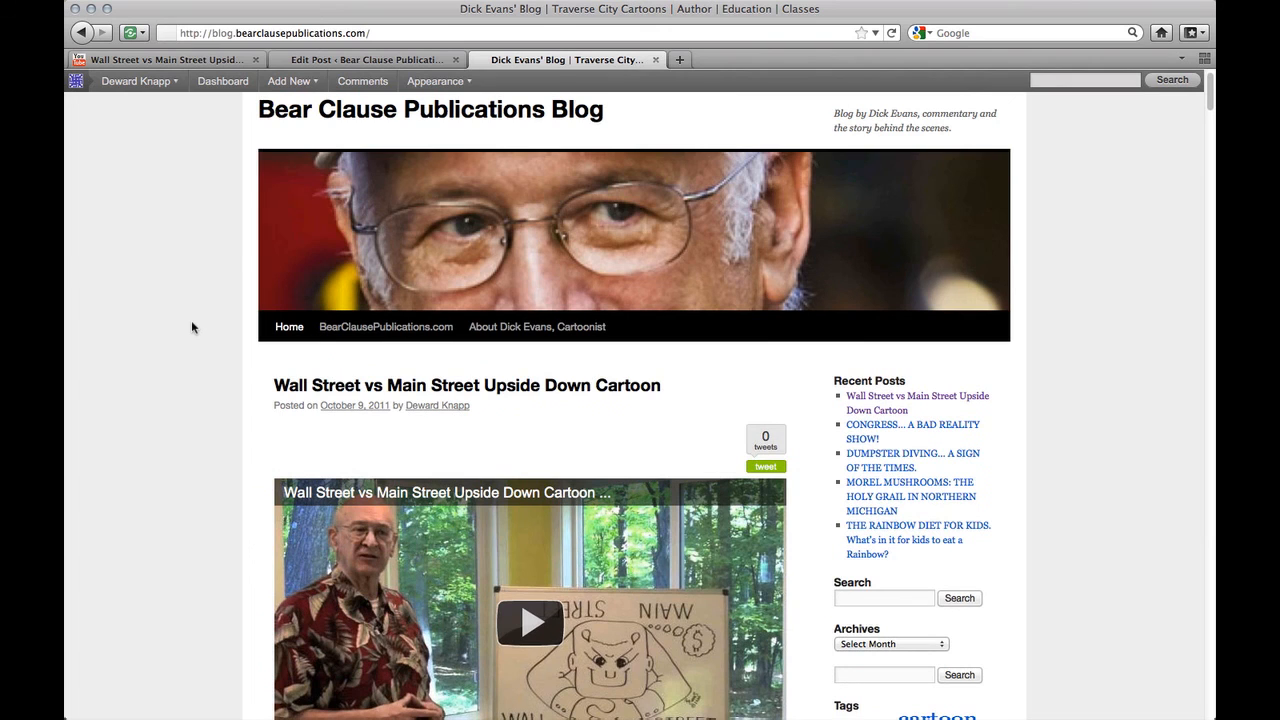